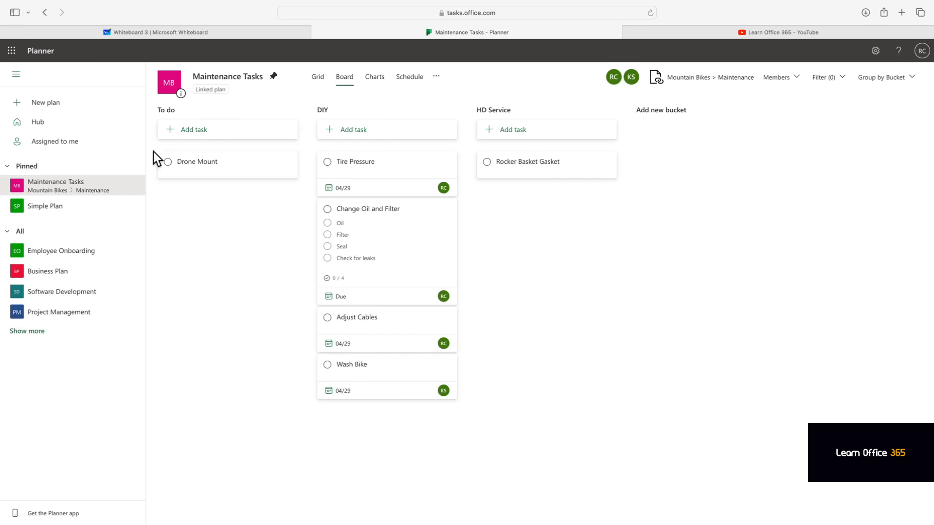
# Step: Review the available new-plan templates, the Hub overview and the tasks assigned to the current account
pyautogui.click(50, 112)
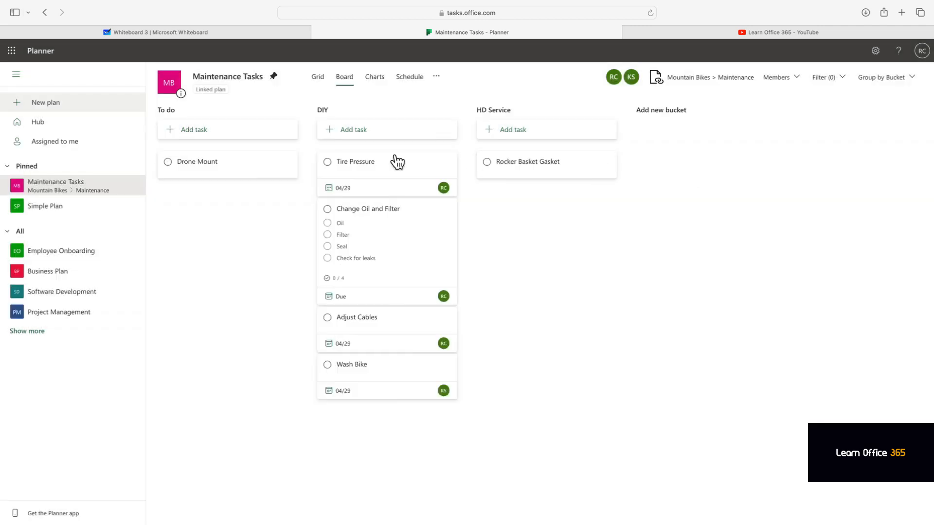
pyautogui.click(727, 166)
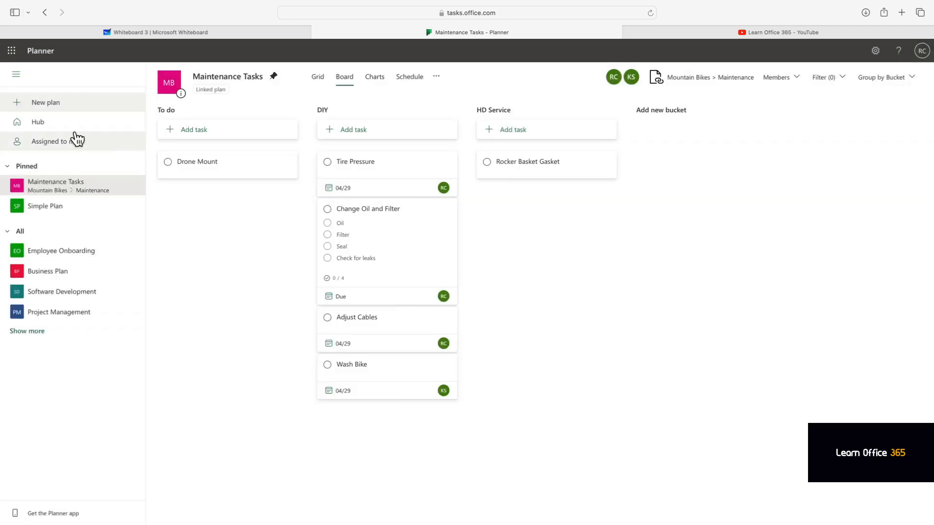
pyautogui.click(27, 124)
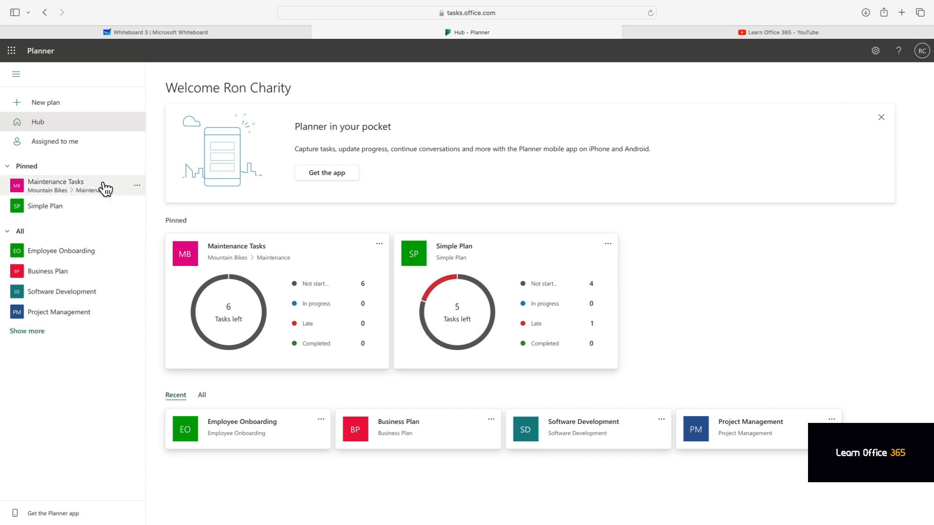
pyautogui.click(64, 143)
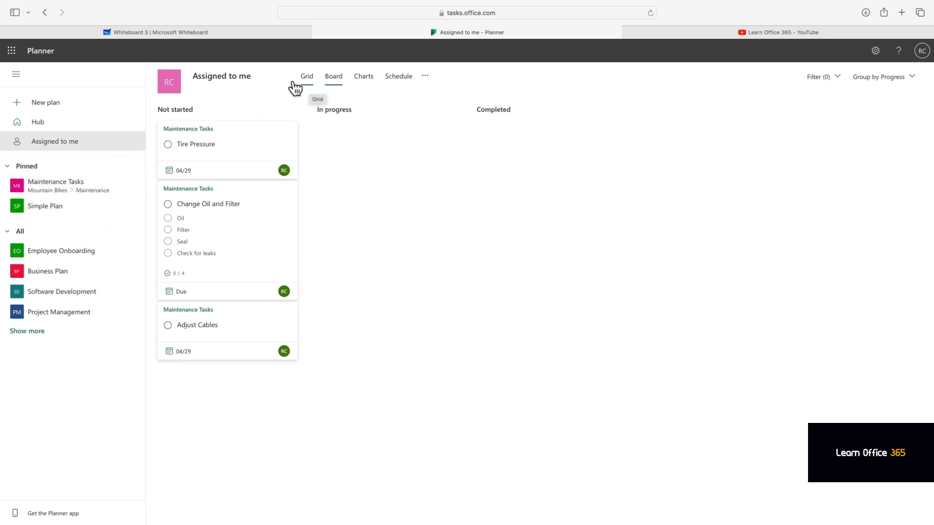
# Step: Open Simple Plan and review it in the Grid, Board, Charts and Schedule views
pyautogui.click(57, 208)
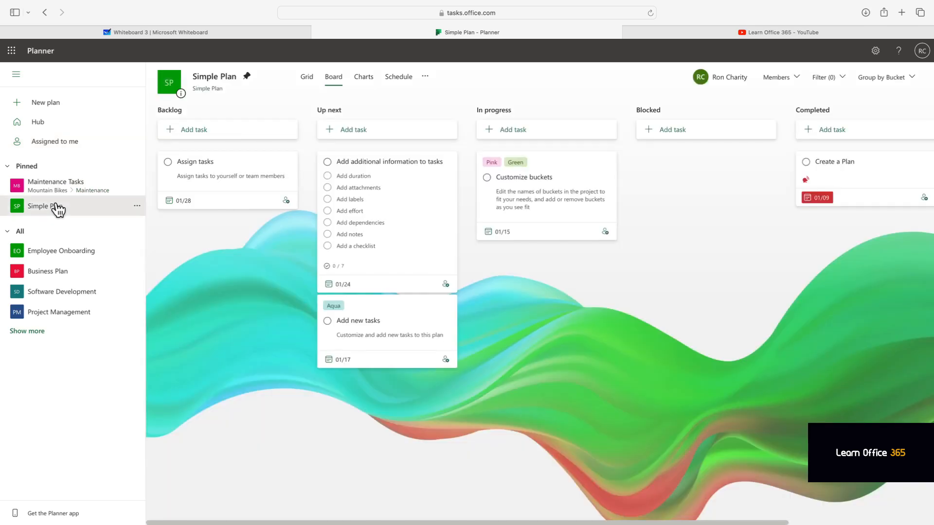
pyautogui.click(307, 78)
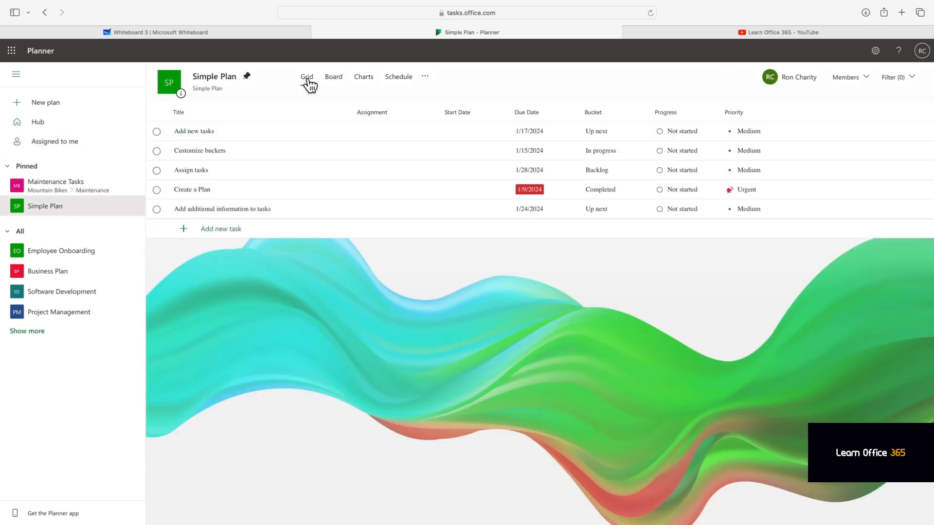
pyautogui.click(333, 81)
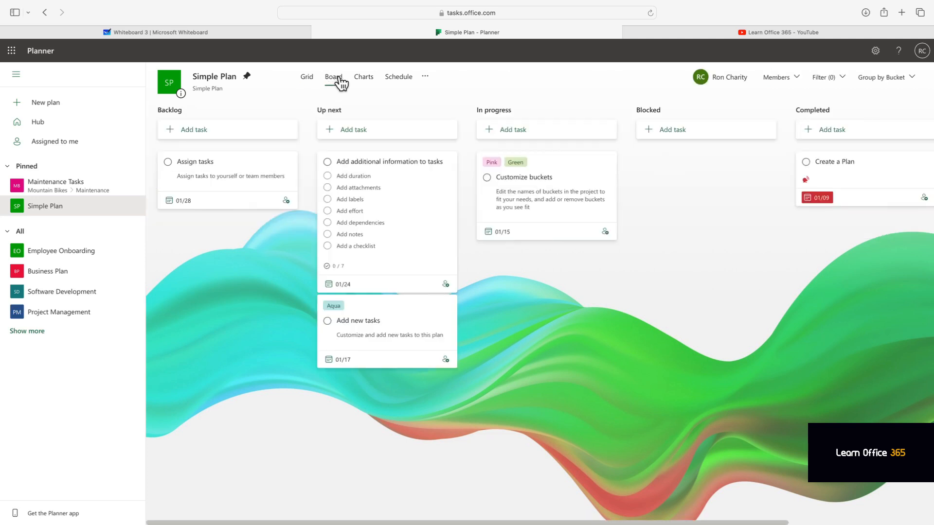
pyautogui.click(365, 80)
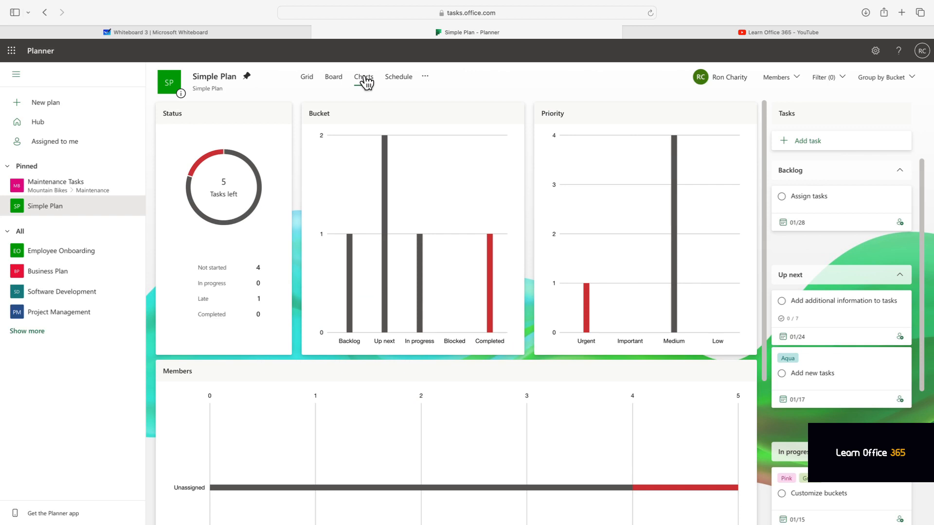
pyautogui.click(395, 80)
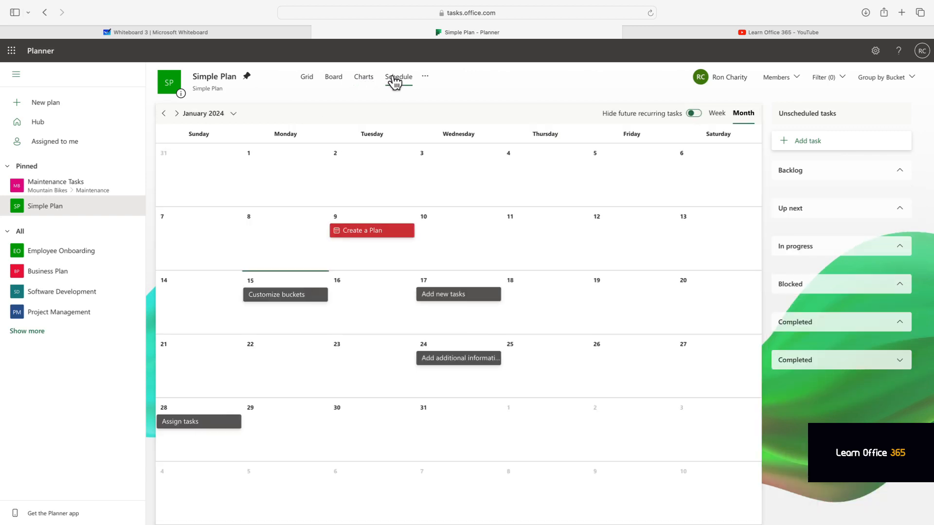
# Step: Inspect Simple Plan's general settings without changing them, and return to the Maintenance Tasks plan
pyautogui.click(427, 77)
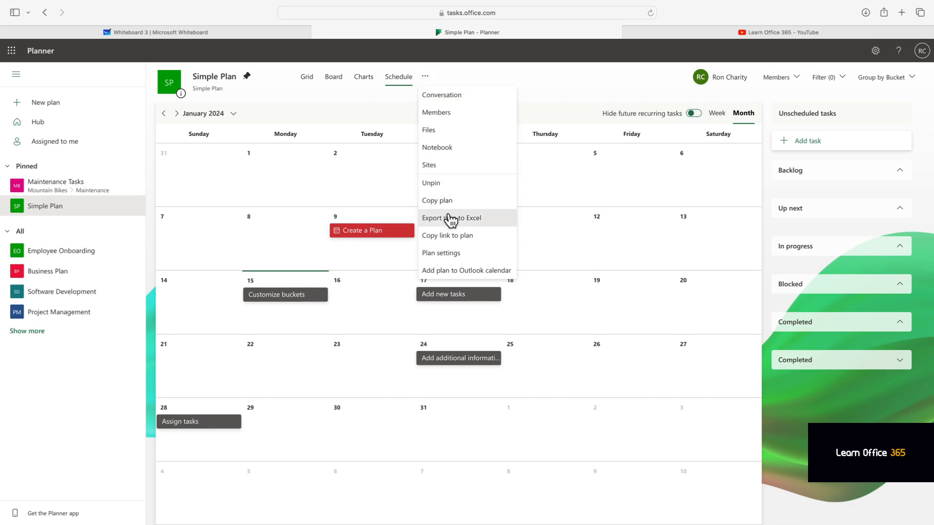
pyautogui.click(454, 254)
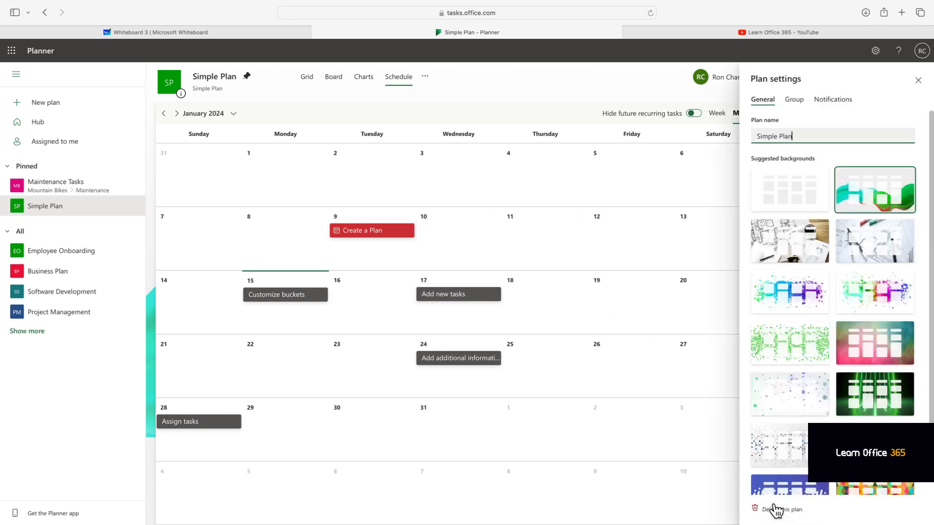
pyautogui.click(919, 80)
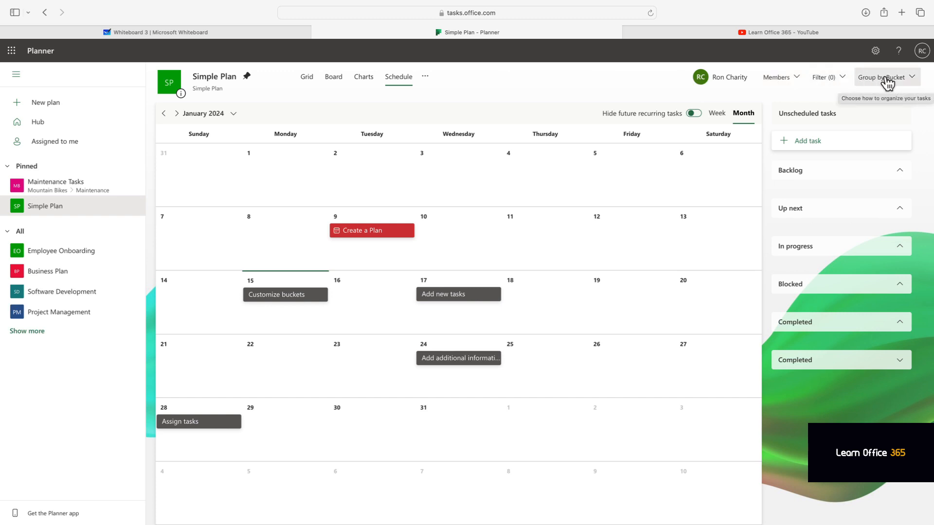
pyautogui.click(73, 188)
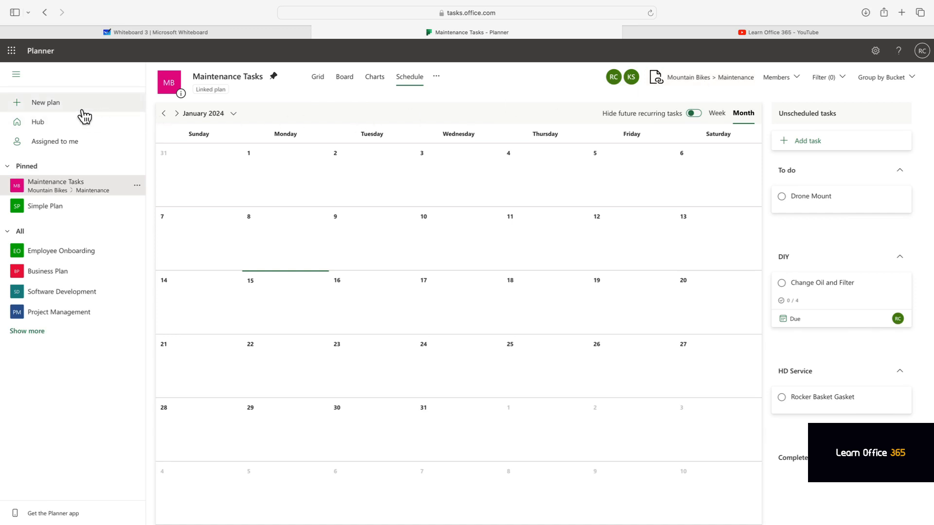
# Step: Create a new blank plan titled "Tofino Trip" with the default group and privacy options
pyautogui.click(47, 112)
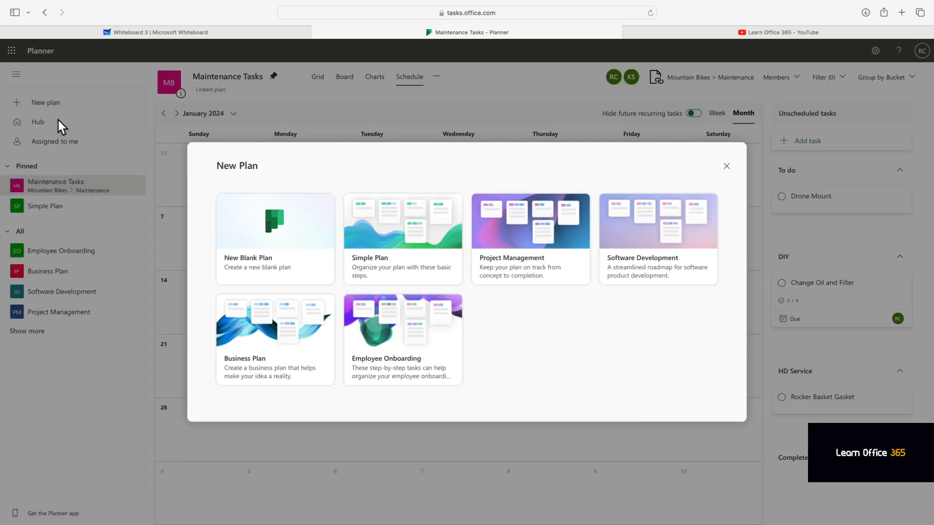
pyautogui.click(279, 238)
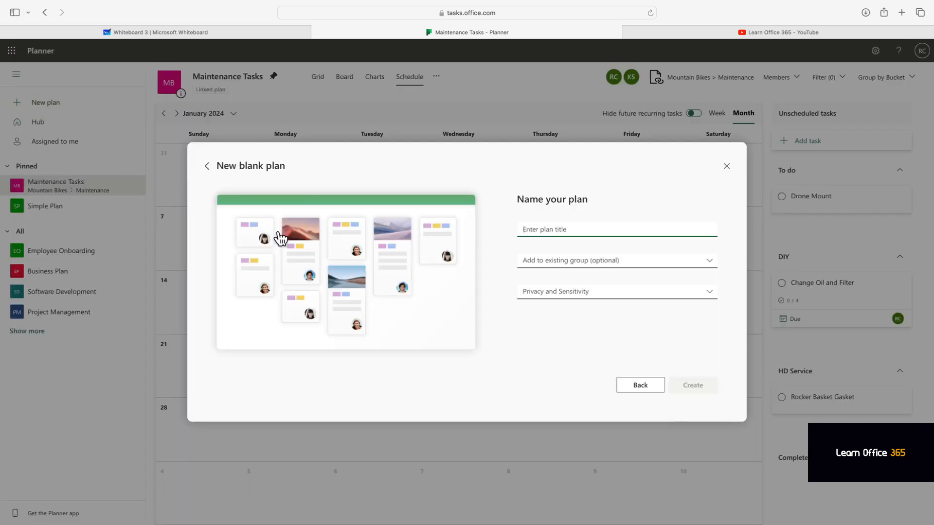
pyautogui.write('To')
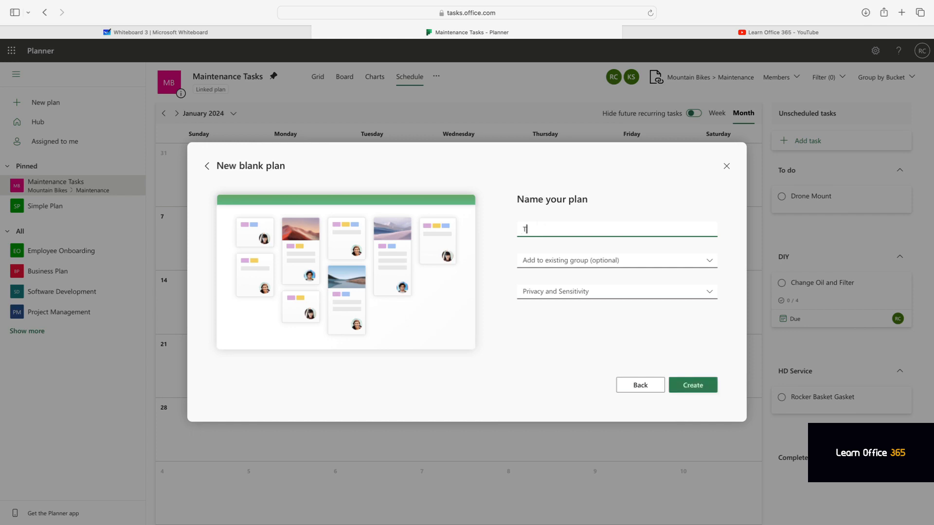
pyautogui.write('fino Trip')
pyautogui.click(689, 383)
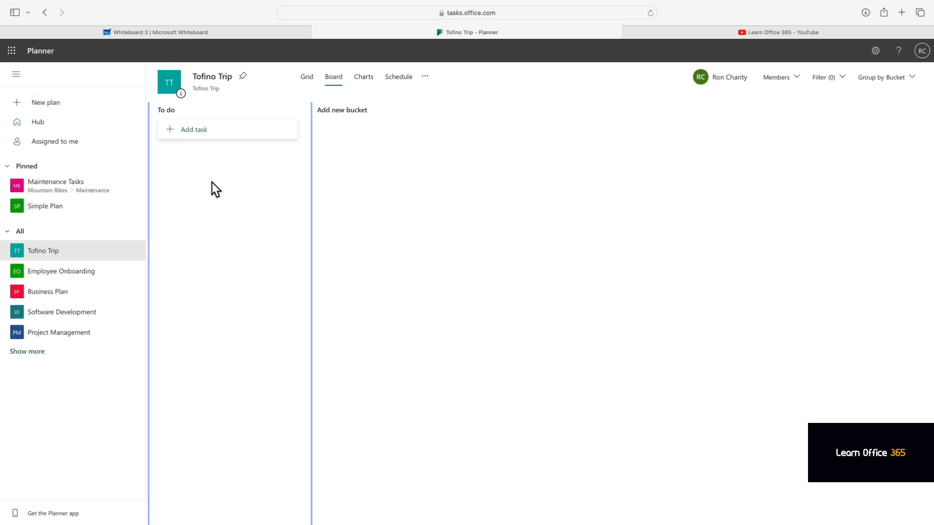
# Step: Add the tasks "Book flights", "Book Rental" and "Book hotels" to the To do bucket
pyautogui.click(193, 132)
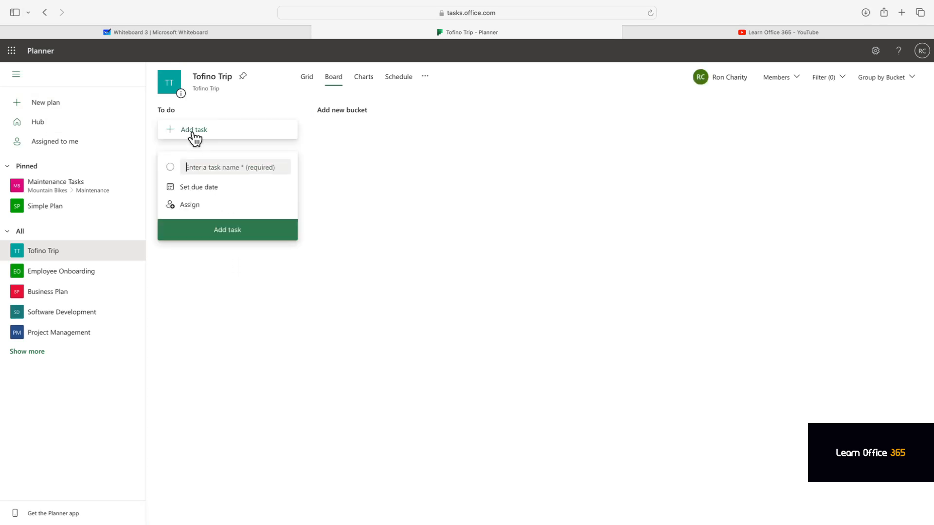
pyautogui.write('Book flights')
pyautogui.press('Return')
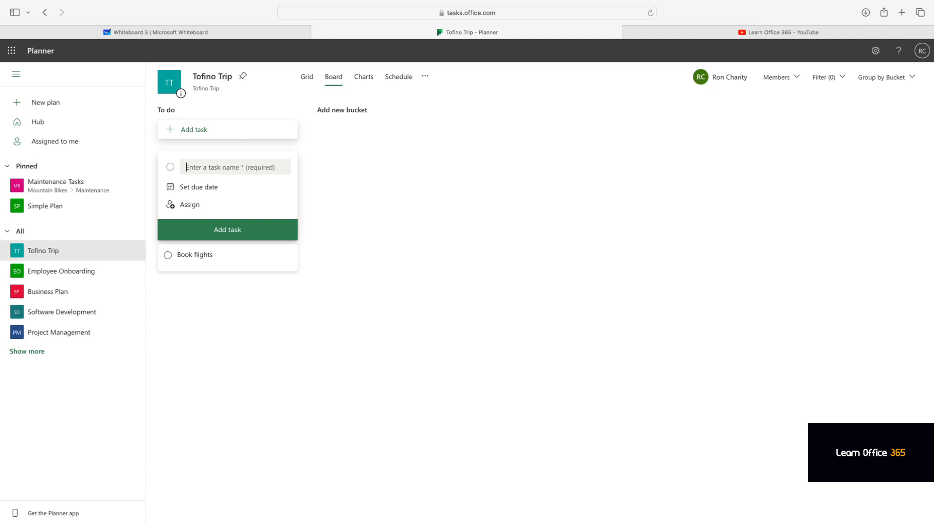
pyautogui.write('Book Rental')
pyautogui.press('Return')
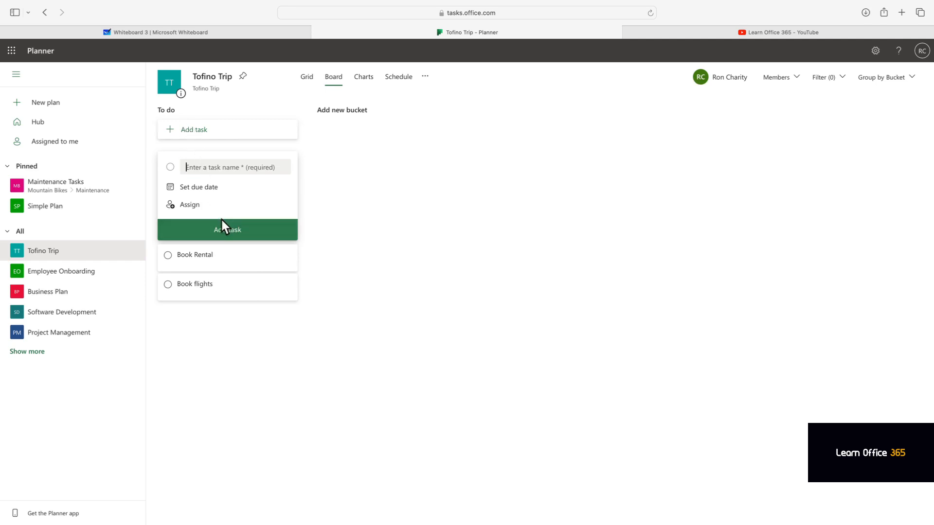
pyautogui.write('Book hotels')
pyautogui.press('Return')
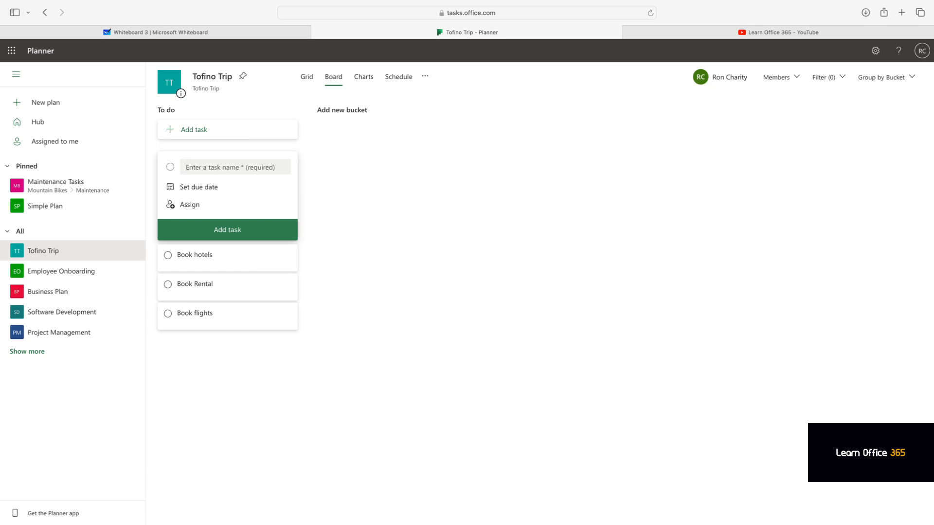
# Step: Add the tasks "Ferry Schedule", "Plan site seeing", "Look for coffee shops" and "gas stations" to the To do bucket
pyautogui.write('Ferry Schedule')
pyautogui.press('Return')
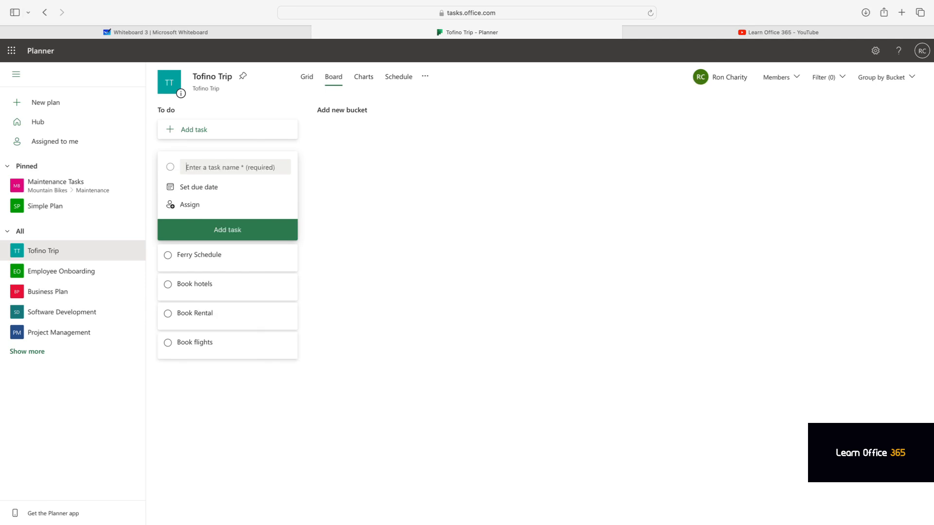
pyautogui.write('Plan site seeing')
pyautogui.press('Return')
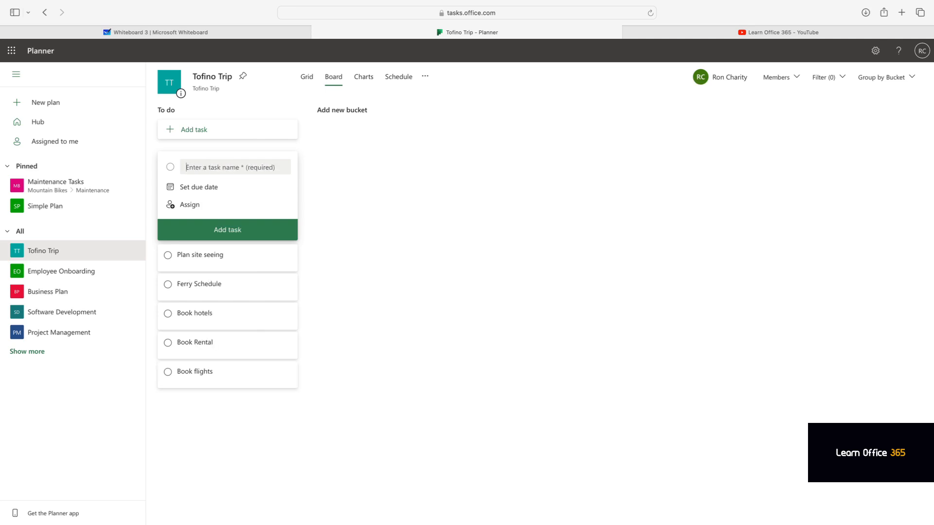
pyautogui.write('Look for coffee shops')
pyautogui.press('Return')
pyautogui.write('gas statio')
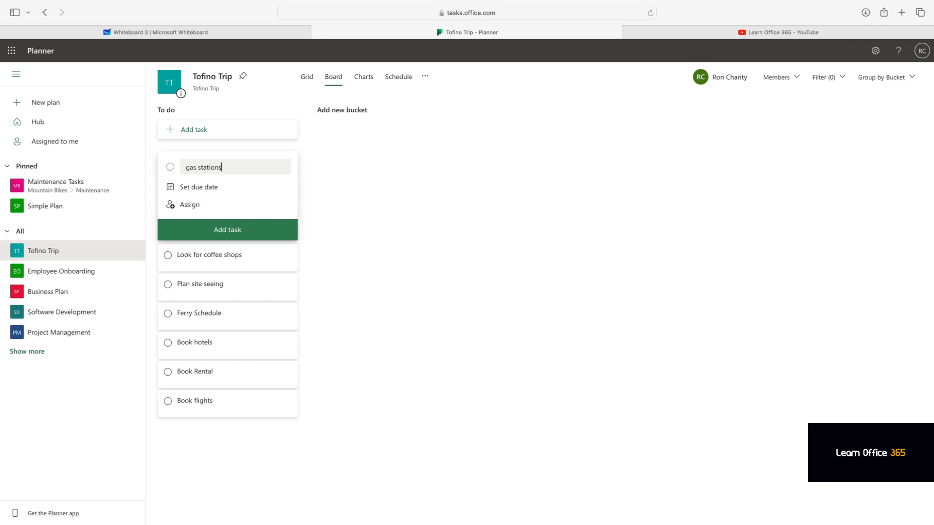
pyautogui.press('Return')
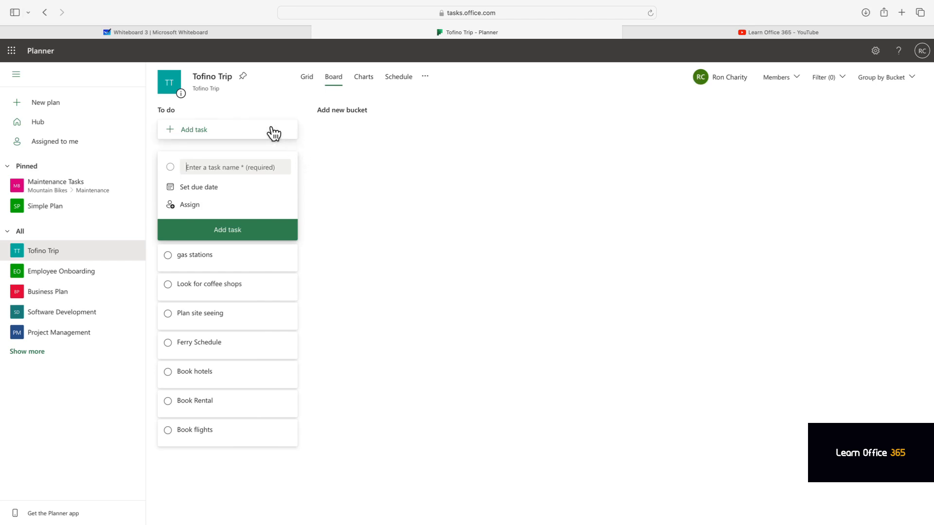
# Step: Add two buckets after To do, each named with the first name of one trip participant
pyautogui.click(339, 110)
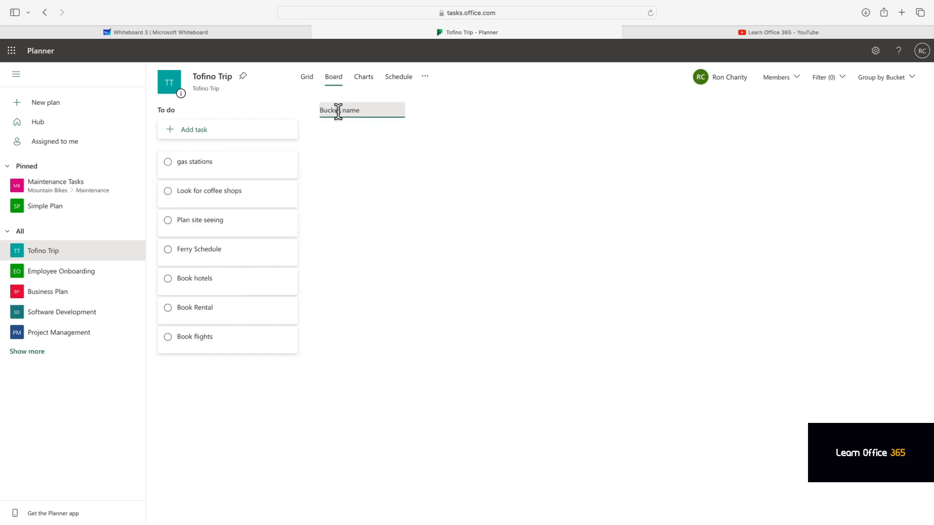
pyautogui.write('Ron')
pyautogui.press('Return')
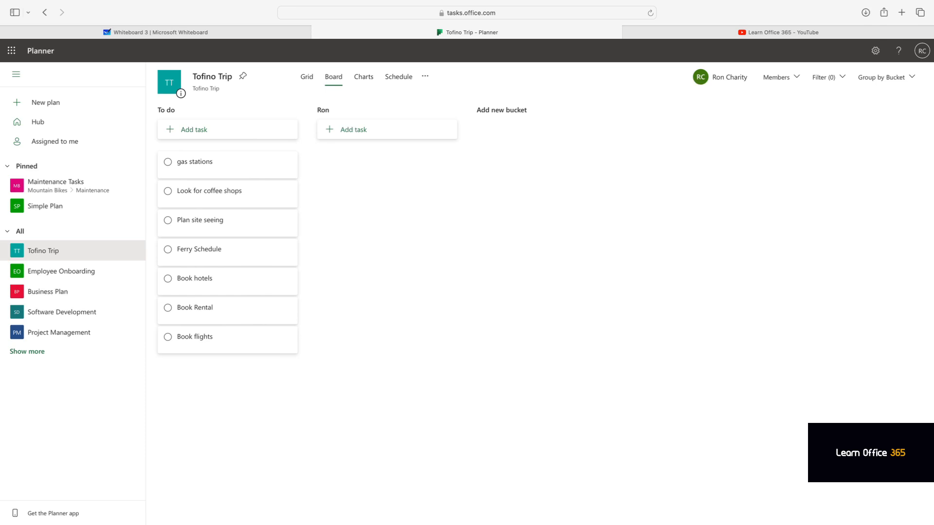
pyautogui.click(486, 111)
pyautogui.write('Kerrie')
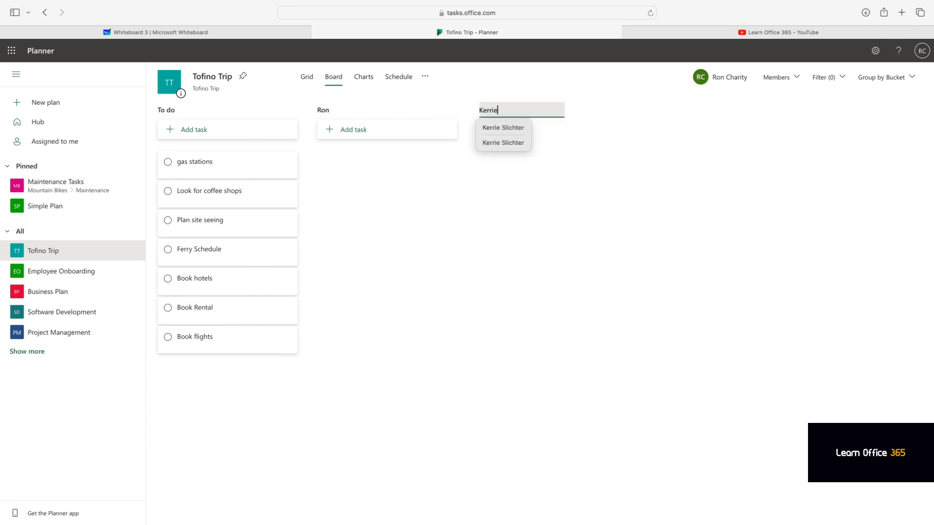
pyautogui.press('Return')
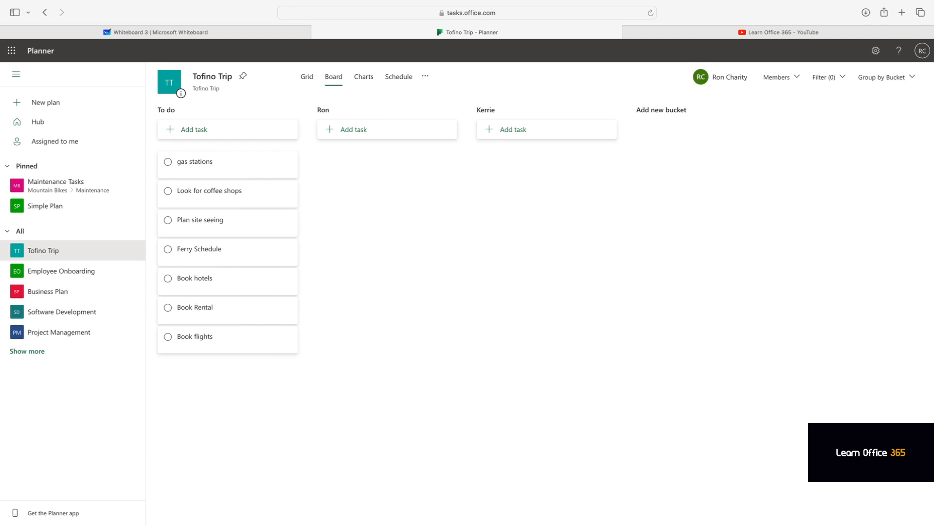
# Step: Move "gas stations" and "Plan site seeing" to the first participant's bucket, and "Look for coffee shops" and "Book hotels" to the second's
pyautogui.moveTo(244, 164); pyautogui.dragTo(394, 129)
pyautogui.moveTo(198, 166); pyautogui.dragTo(358, 126)
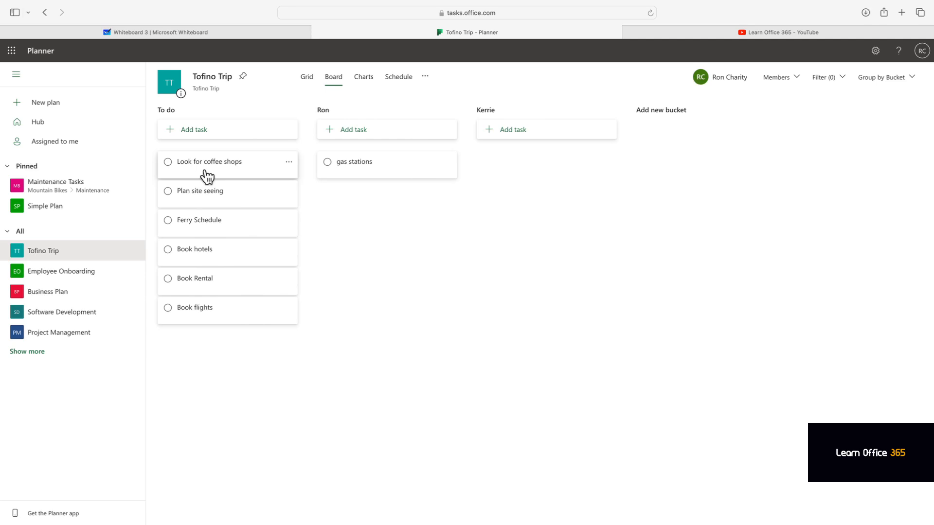
pyautogui.moveTo(203, 175); pyautogui.dragTo(521, 161)
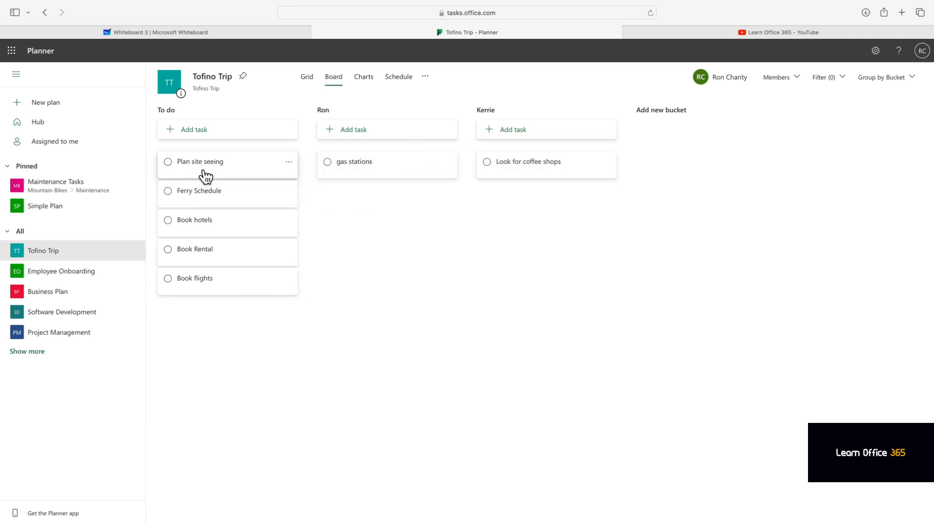
pyautogui.moveTo(194, 173); pyautogui.dragTo(352, 204)
pyautogui.moveTo(204, 203); pyautogui.dragTo(516, 203)
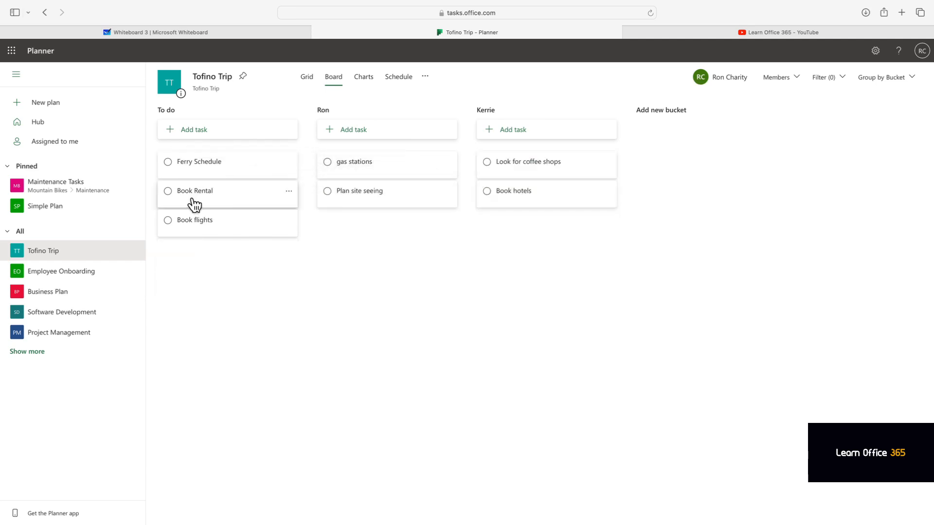
# Step: Move "Book Rental" to the first participant's bucket, and "Book flights" and "Ferry Schedule" to the second participant's bucket
pyautogui.moveTo(192, 199); pyautogui.dragTo(357, 228)
pyautogui.moveTo(208, 200); pyautogui.dragTo(536, 229)
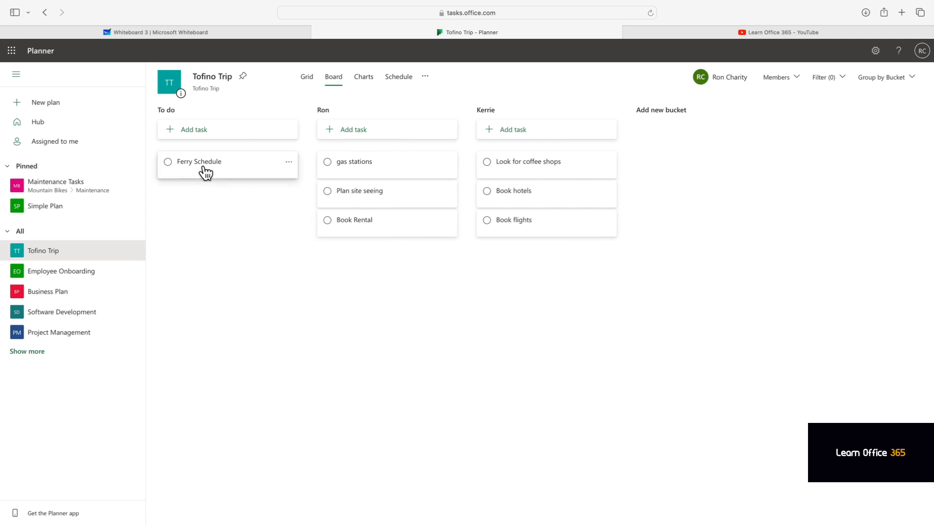
pyautogui.moveTo(202, 171); pyautogui.dragTo(524, 256)
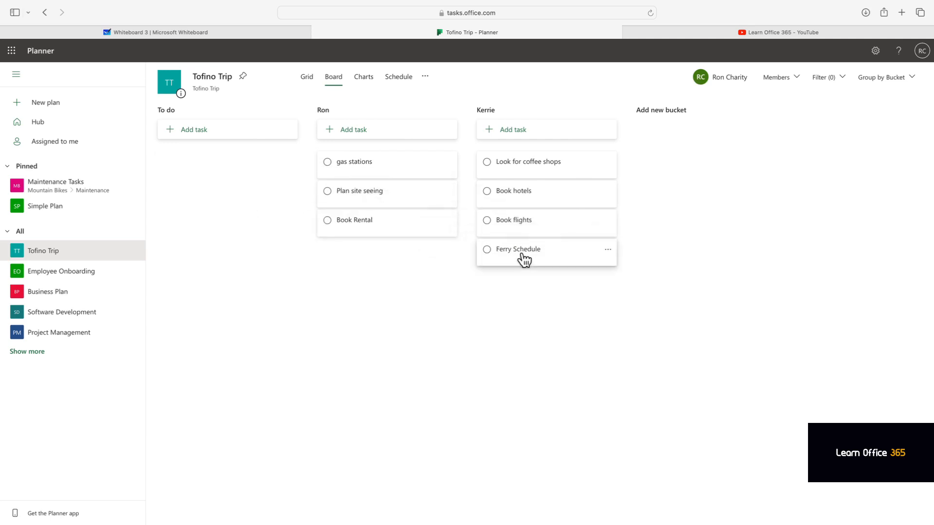
# Step: Set the "gas stations" task's progress to In progress and its due date to 01/31/2024
pyautogui.click(353, 170)
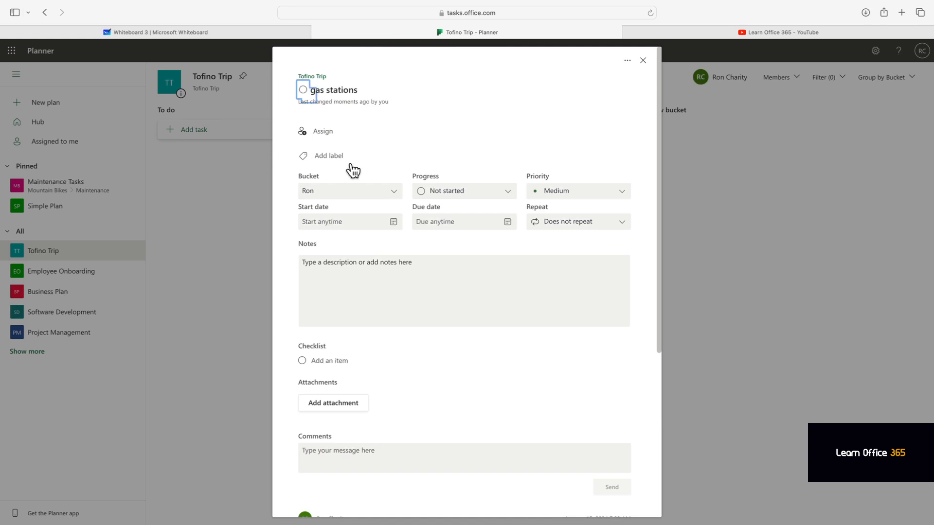
pyautogui.click(510, 195)
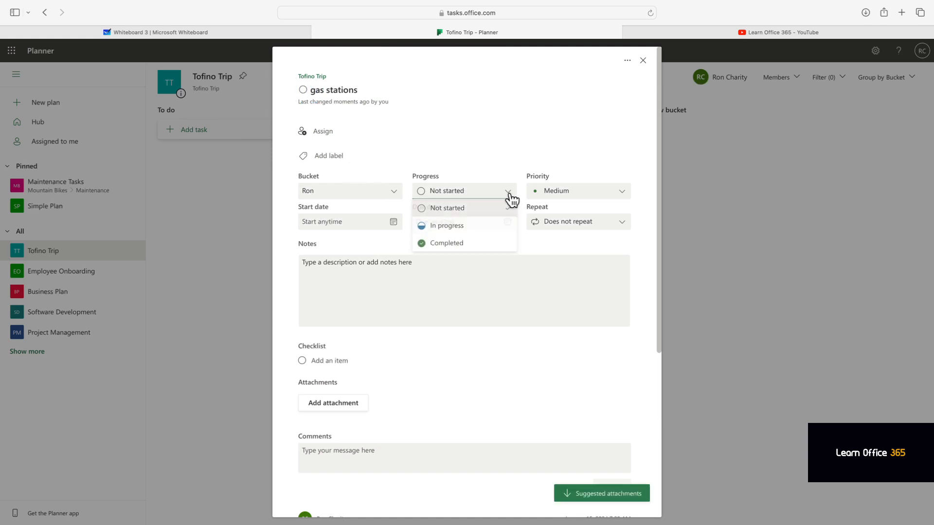
pyautogui.click(475, 226)
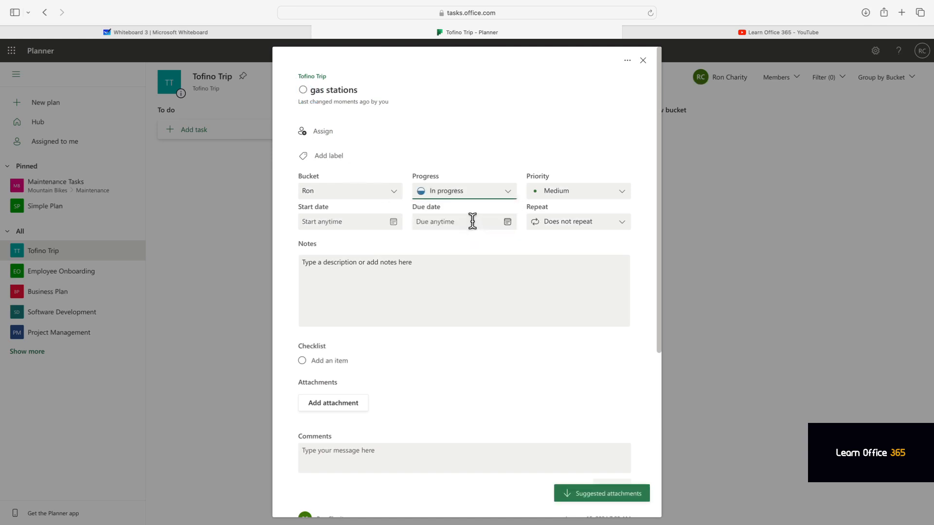
pyautogui.click(507, 222)
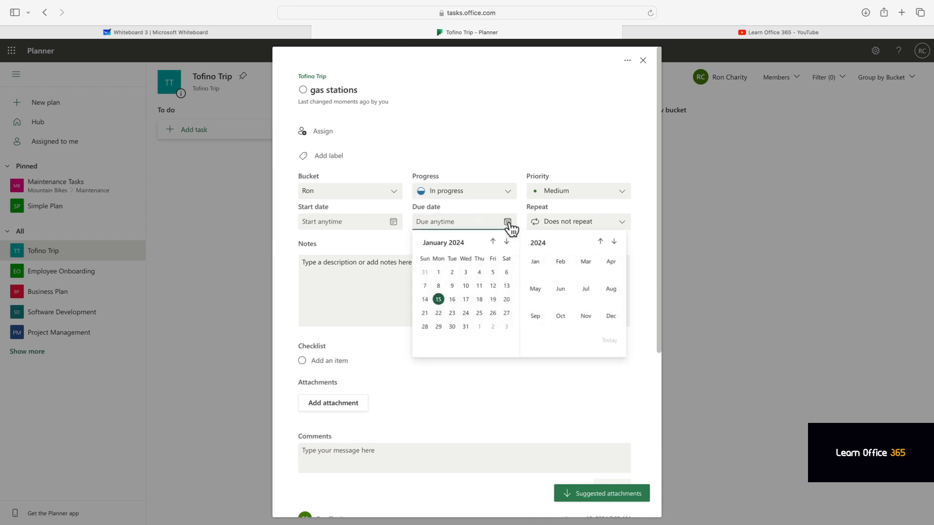
pyautogui.click(467, 327)
# Step: Add a checklist item to the "gas stations" task and correct its capitalization to "Gas"
pyautogui.scroll(-2, 435, 321)
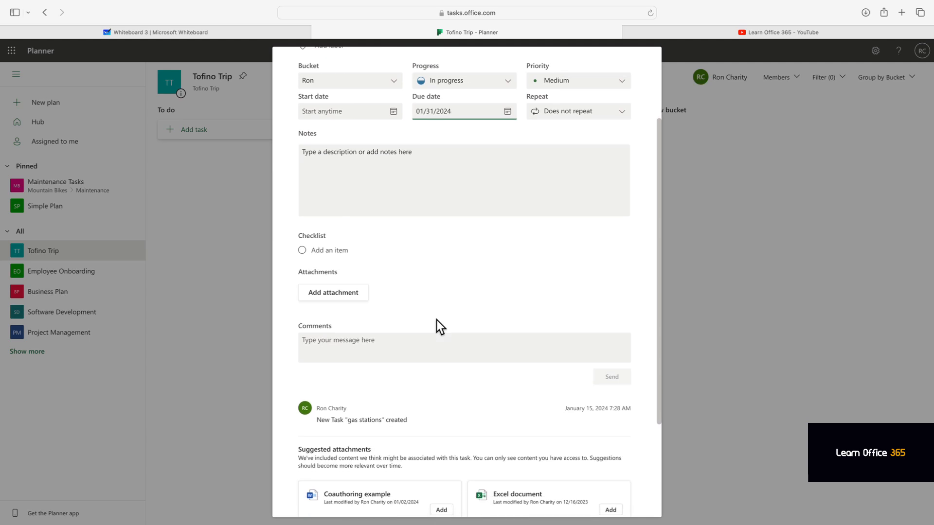
pyautogui.scroll(1, 437, 320)
pyautogui.scroll(-2, 437, 320)
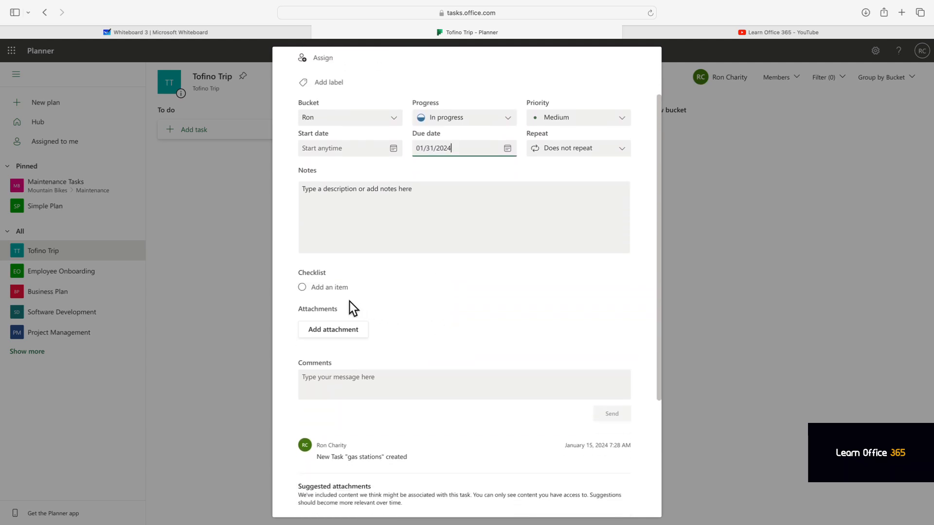
pyautogui.click(338, 287)
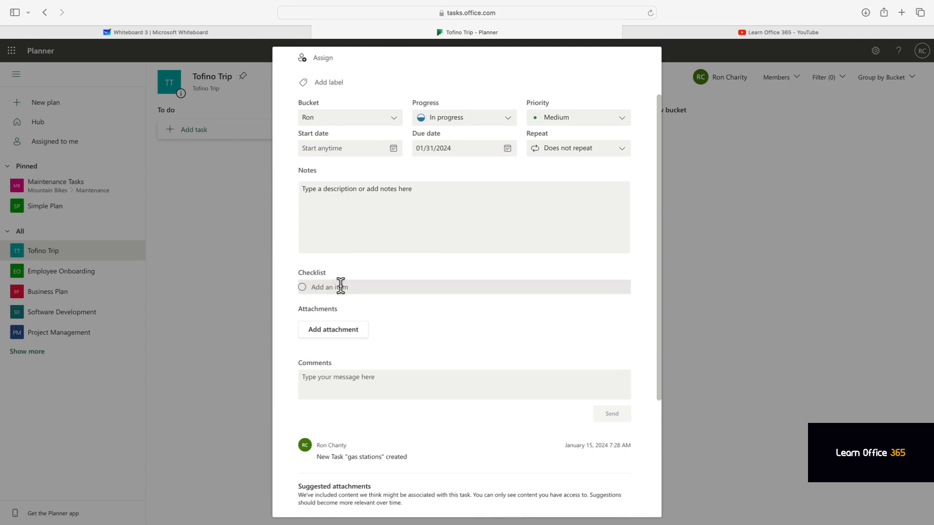
pyautogui.write('GAs')
pyautogui.press('Return')
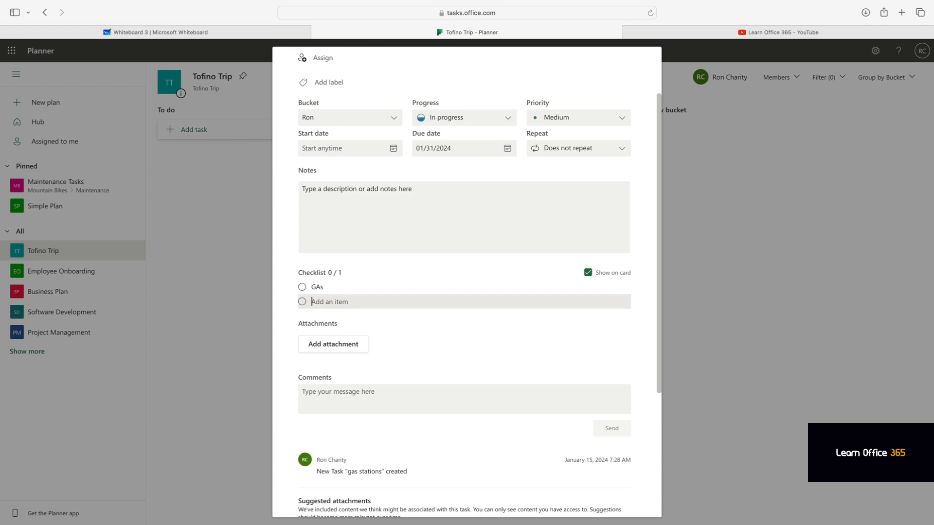
pyautogui.click(321, 287)
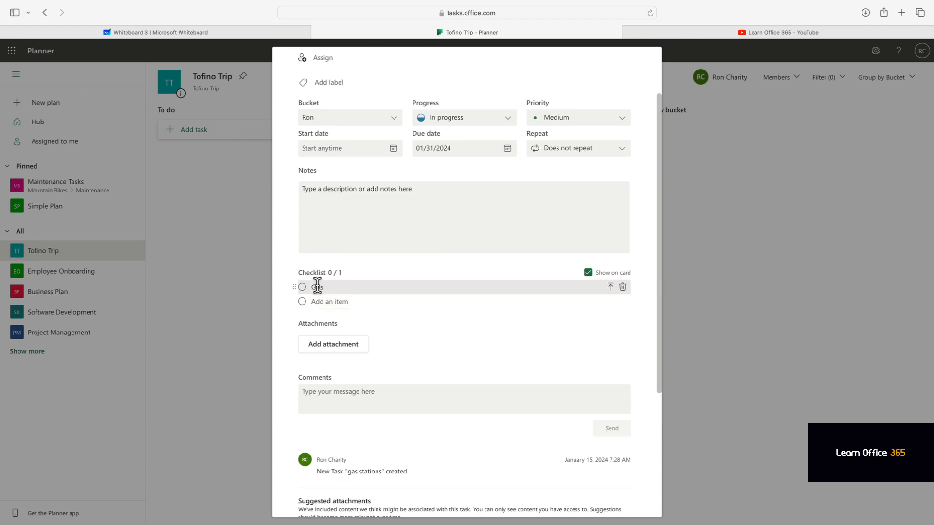
pyautogui.press('BackSpace')
pyautogui.press('BackSpace')
pyautogui.write('as')
# Step: Add the checklist items "Washrooms" and "Coffee" to the "gas stations" task and close its details
pyautogui.click(335, 302)
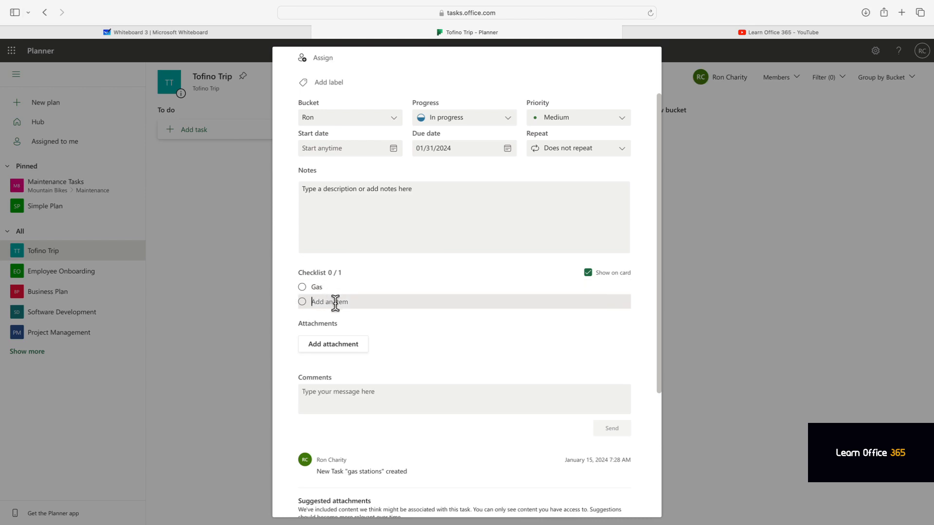
pyautogui.write('Washrooms')
pyautogui.press('Return')
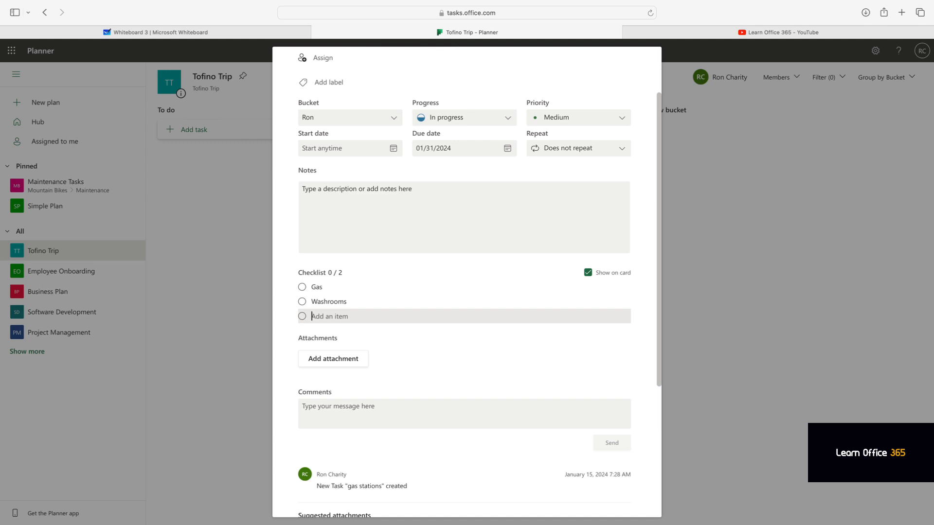
pyautogui.write('Coffee')
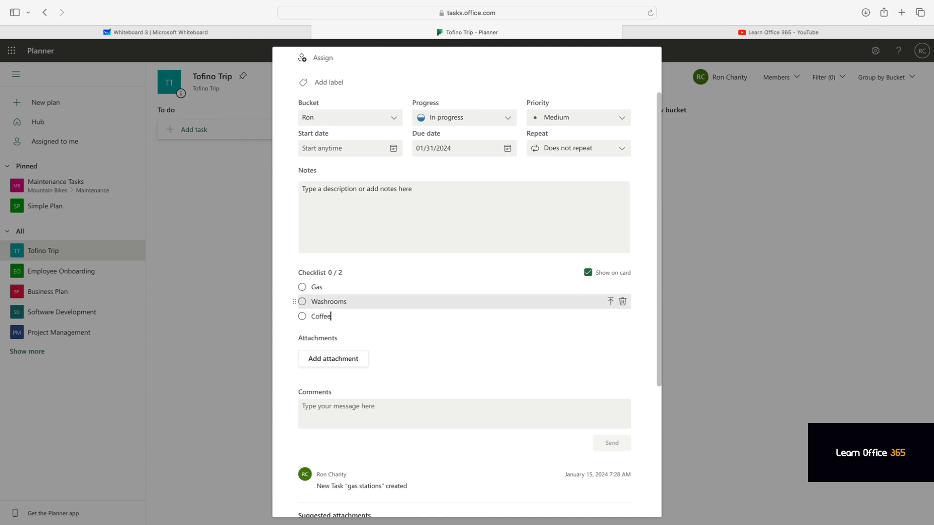
pyautogui.press('Return')
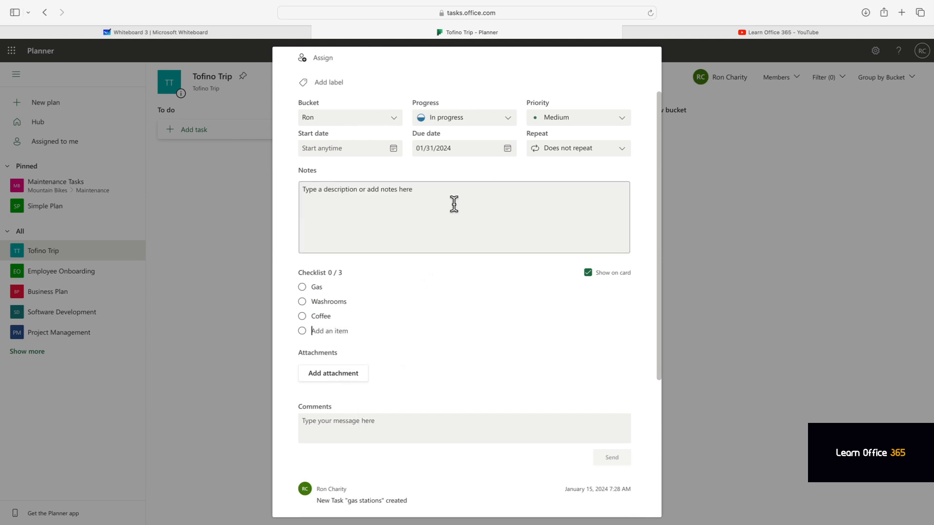
pyautogui.press('Escape')
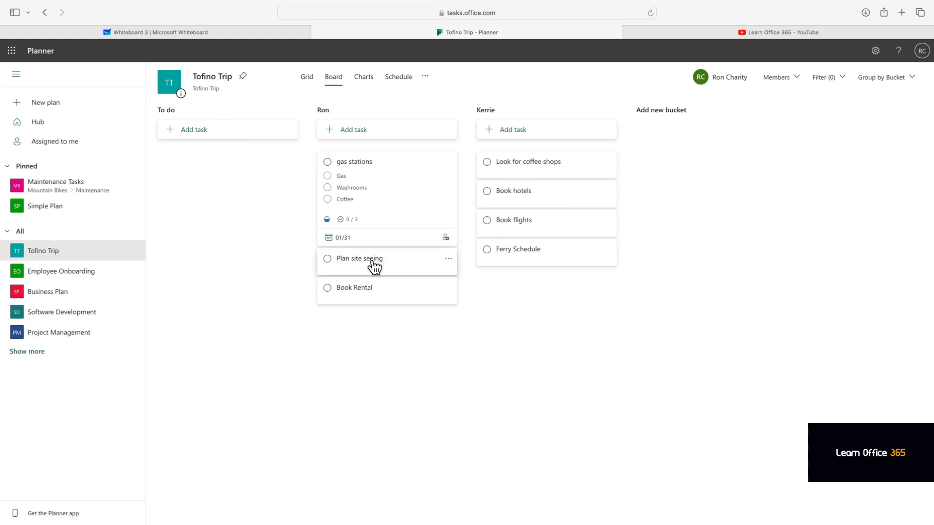
# Step: Open the "Ferry Schedule" task and choose Medium as its priority
pyautogui.click(517, 256)
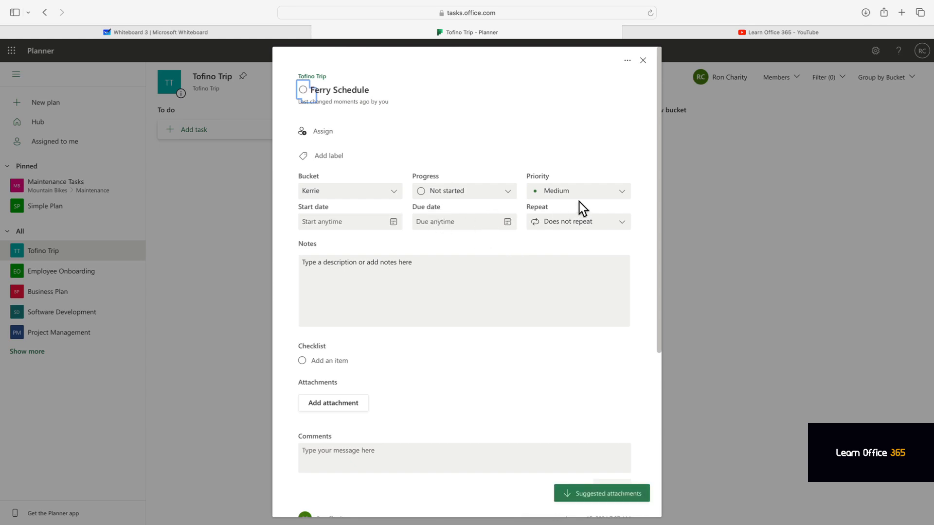
pyautogui.click(603, 195)
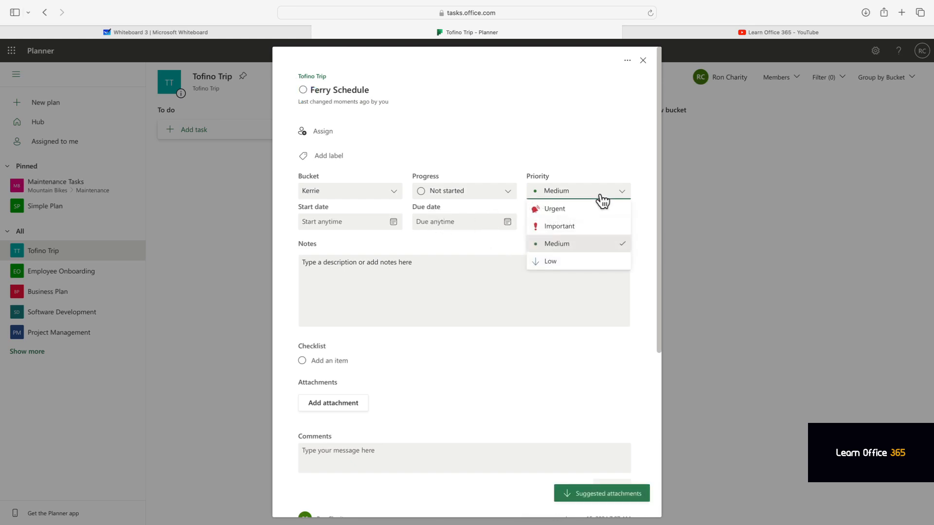
pyautogui.click(569, 243)
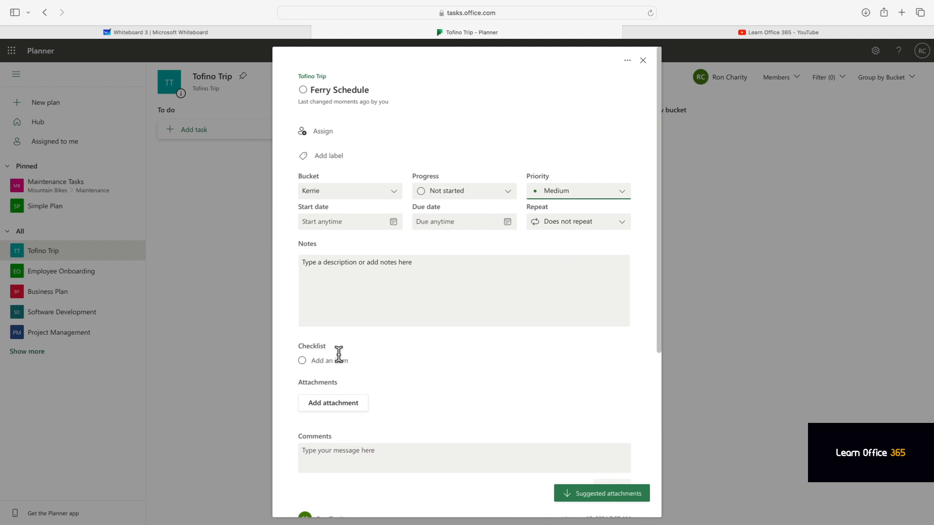
# Step: Add the checklist items "location of dock", "schedules" and "rules or policy risks?" to the "Ferry Schedule" task and close its details
pyautogui.click(314, 360)
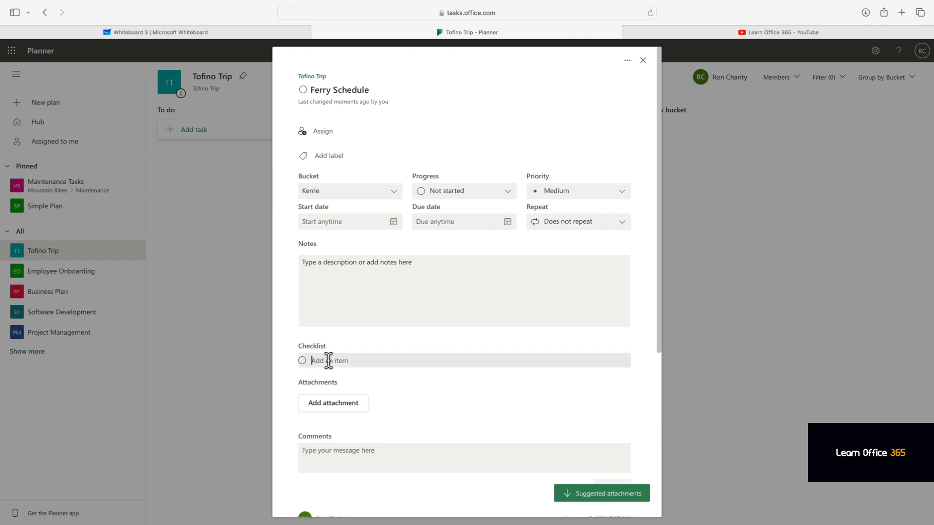
pyautogui.write('location of dock')
pyautogui.press('Return')
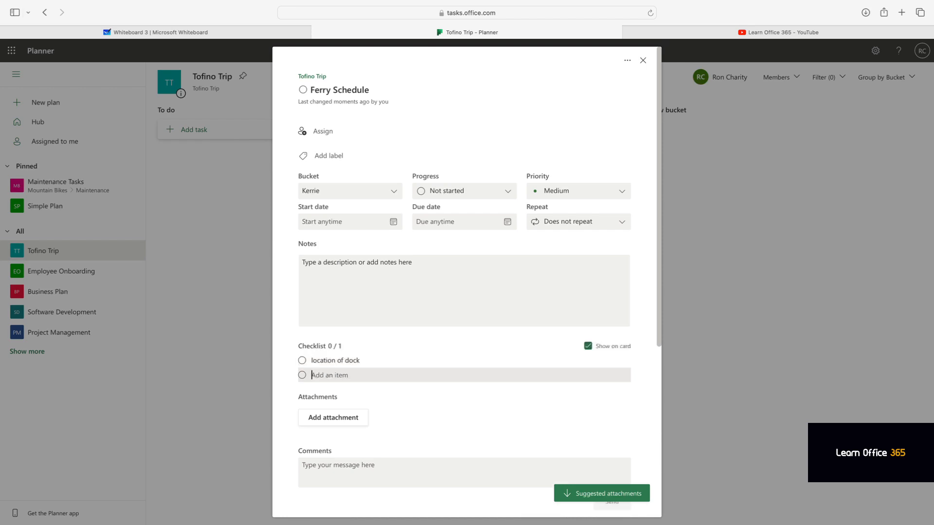
pyautogui.write('schedules')
pyautogui.press('Return')
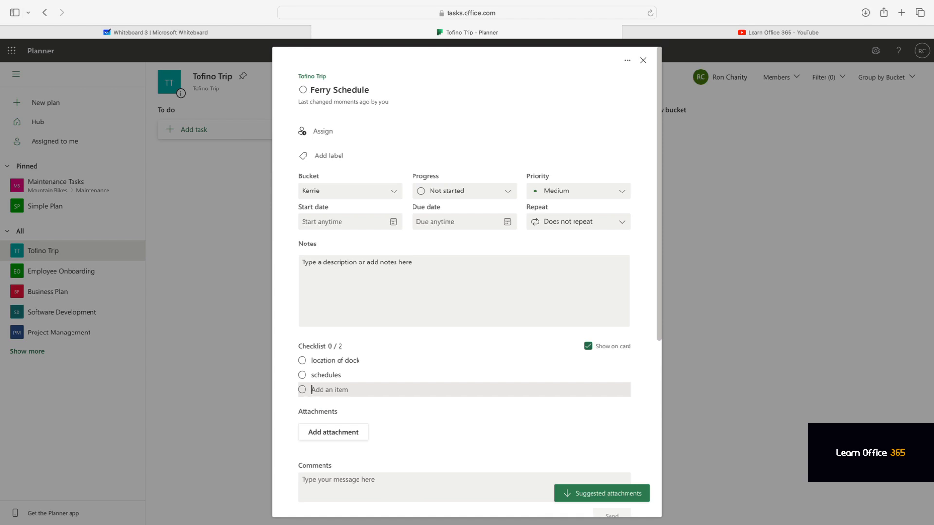
pyautogui.write('rules or policy risks?')
pyautogui.press('Return')
pyautogui.press('Escape')
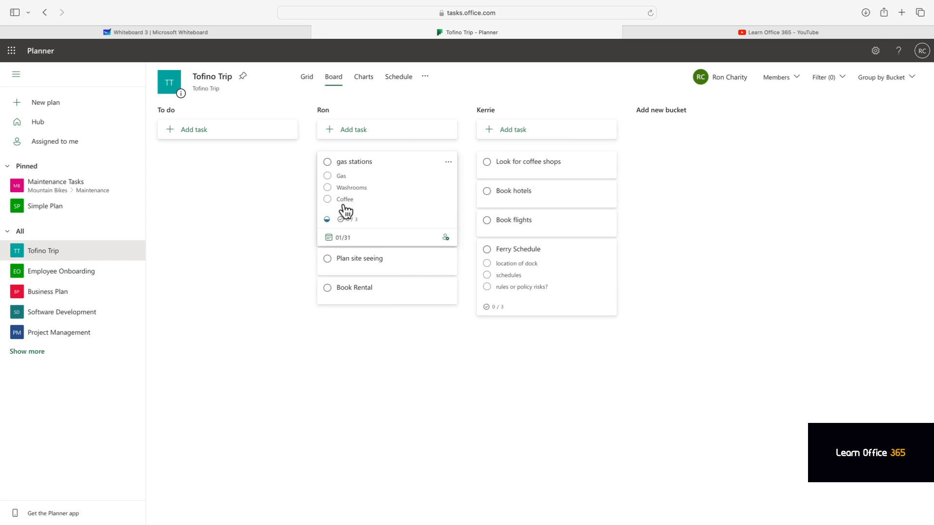
# Step: Review the "Plan site seeing" task's details, from its fields down to the suggested attachments, and close it
pyautogui.click(438, 265)
pyautogui.scroll(-5, 367, 321)
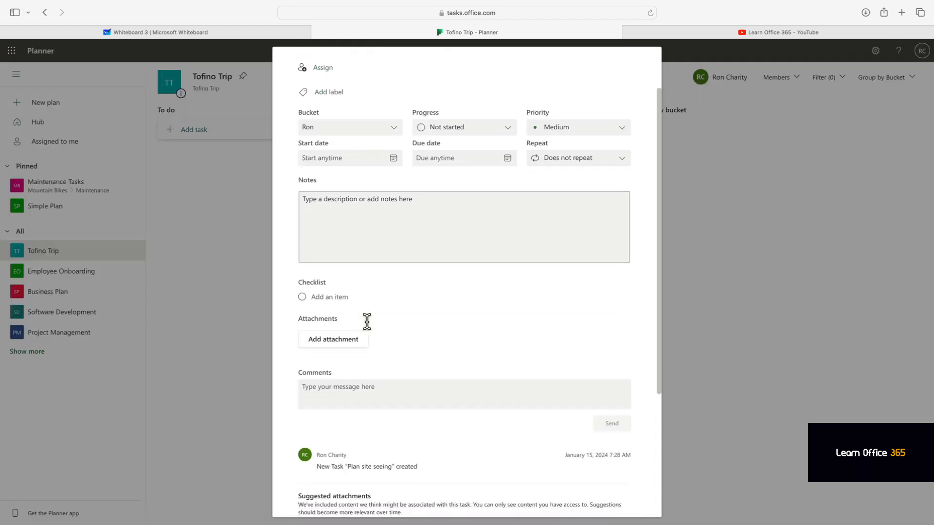
pyautogui.scroll(-3, 367, 324)
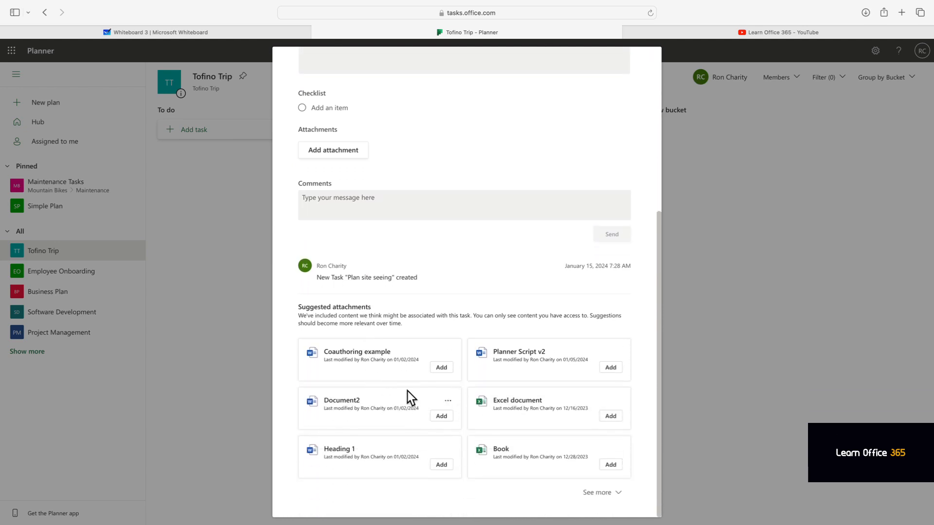
pyautogui.scroll(5, 367, 398)
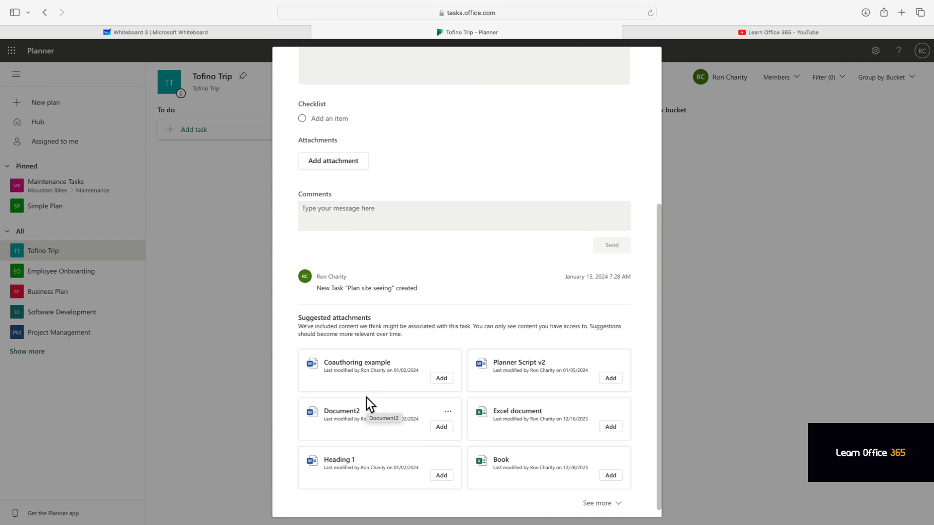
pyautogui.scroll(3, 367, 398)
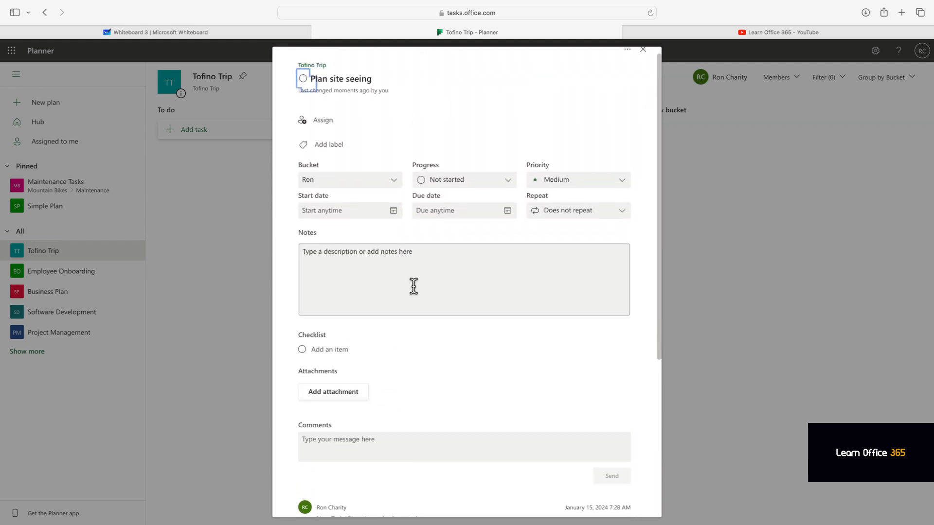
pyautogui.press('Escape')
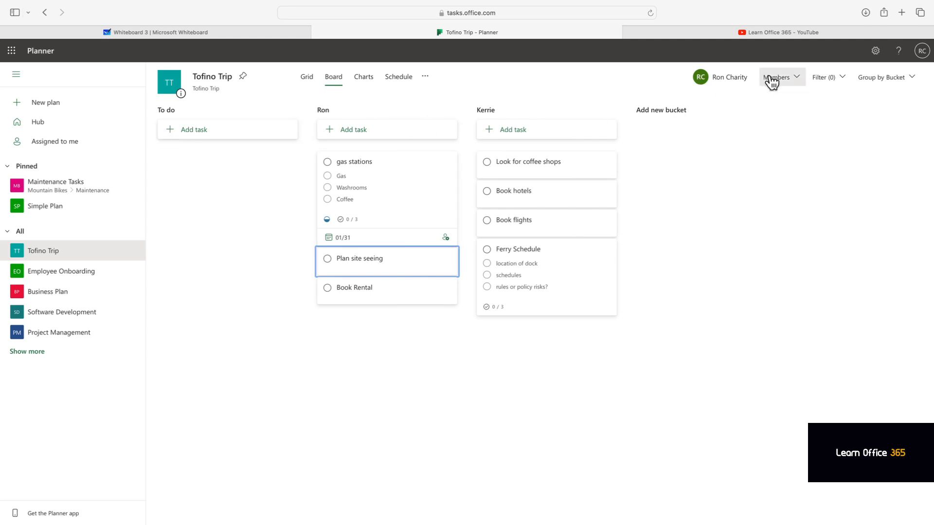
# Step: Filter the board's tasks by the due date options Today, This week and Future
pyautogui.click(826, 77)
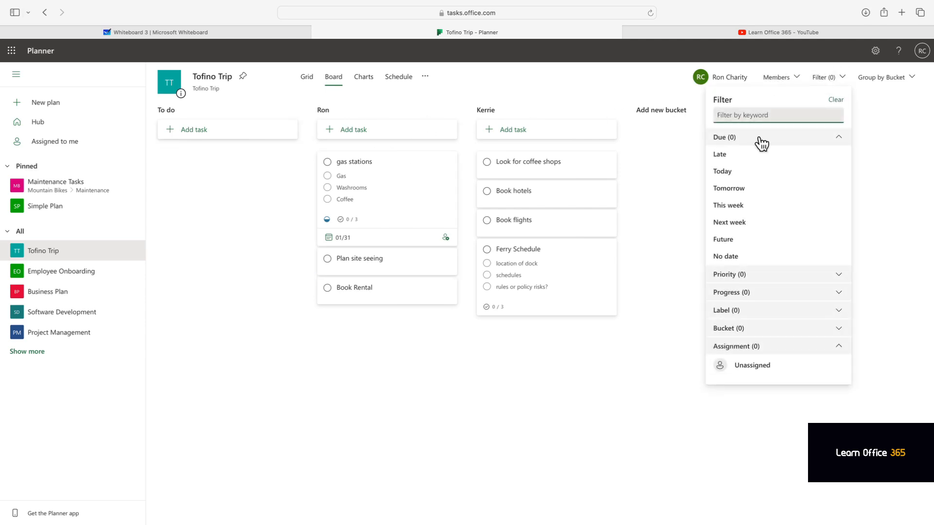
pyautogui.click(747, 177)
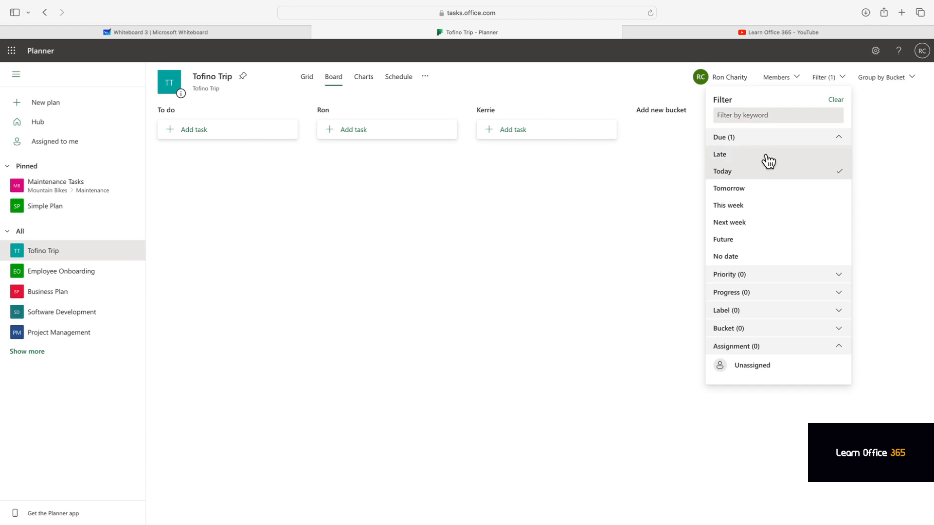
pyautogui.click(841, 79)
pyautogui.click(845, 79)
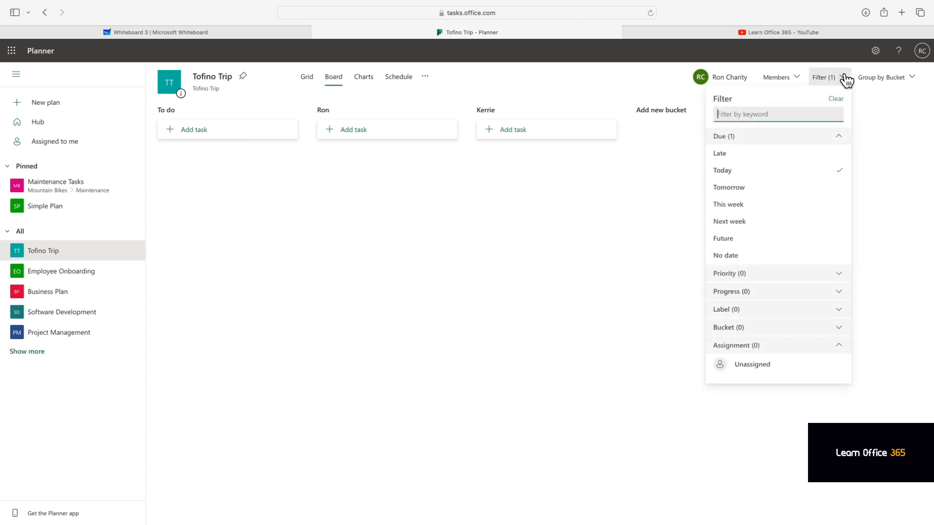
pyautogui.click(750, 206)
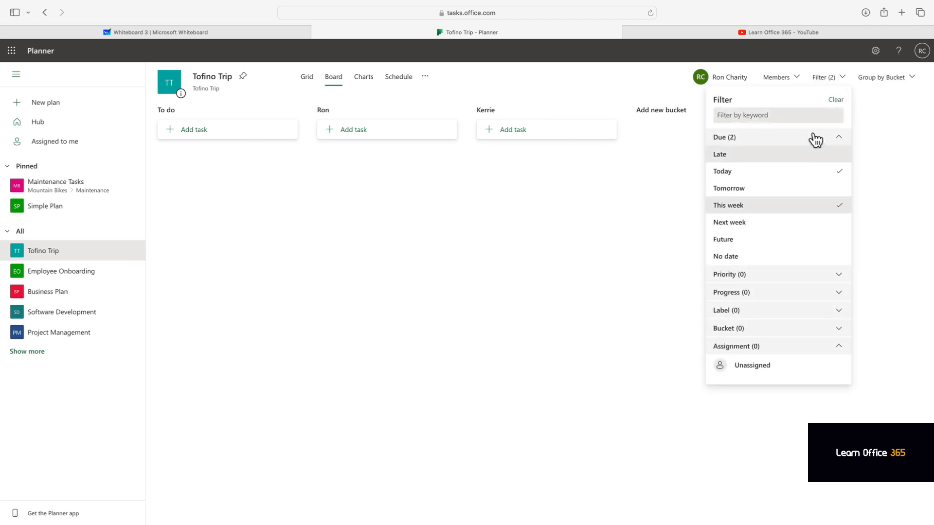
pyautogui.click(840, 80)
pyautogui.click(842, 80)
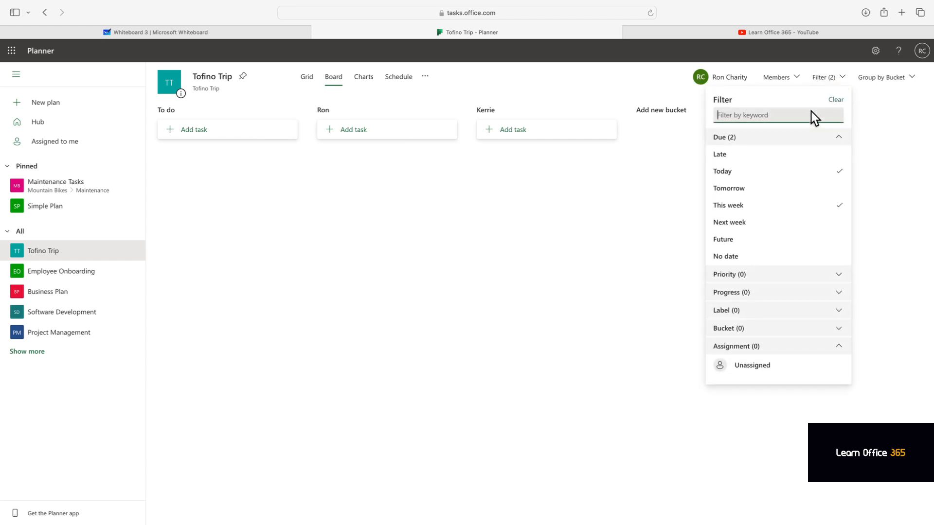
pyautogui.click(728, 244)
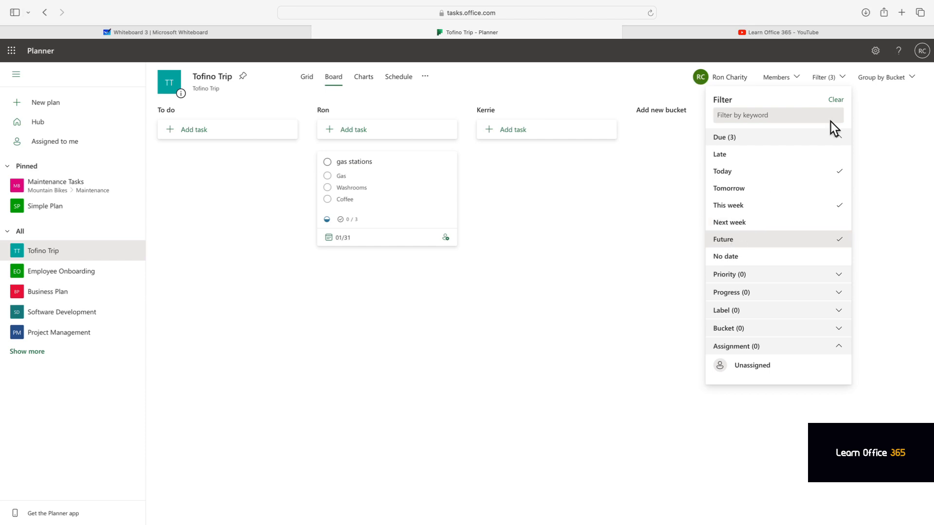
# Step: Group the Tofino Trip board by Assigned to and return to the Hub overview of all plans
pyautogui.click(879, 79)
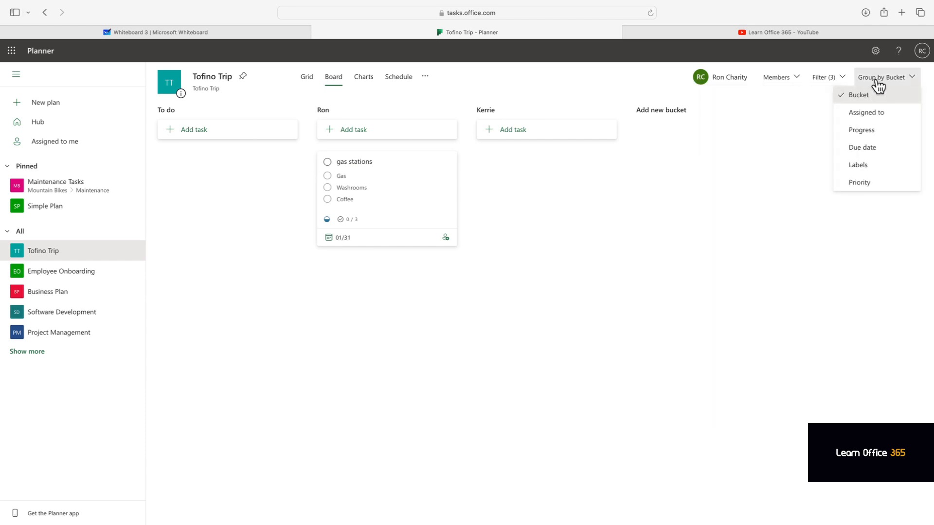
pyautogui.click(870, 117)
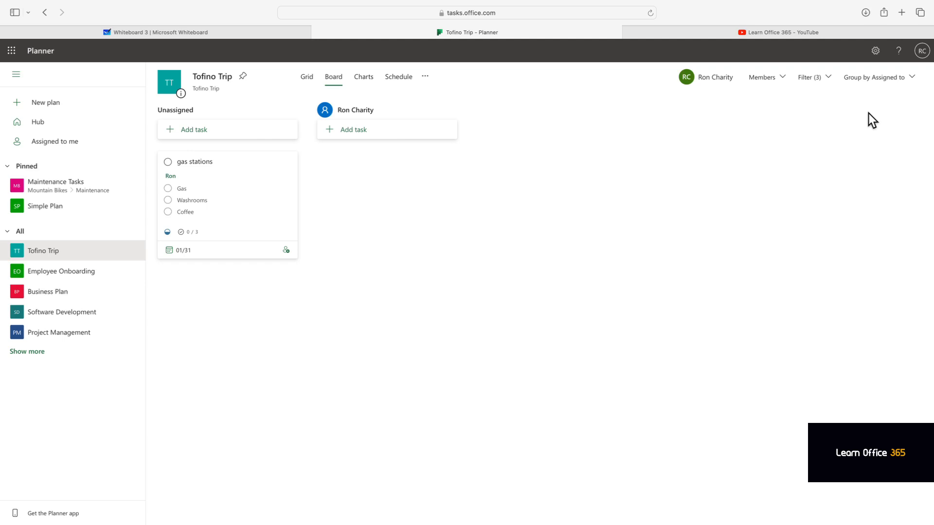
pyautogui.click(42, 130)
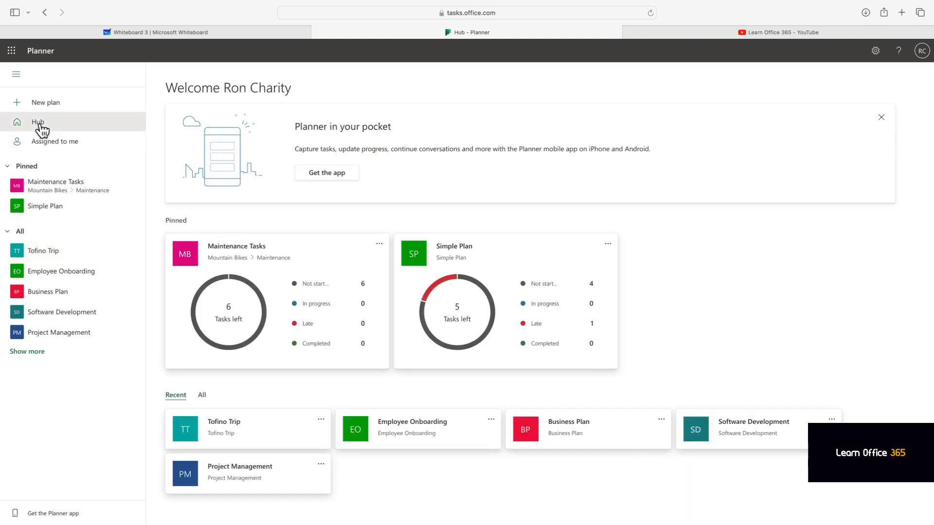